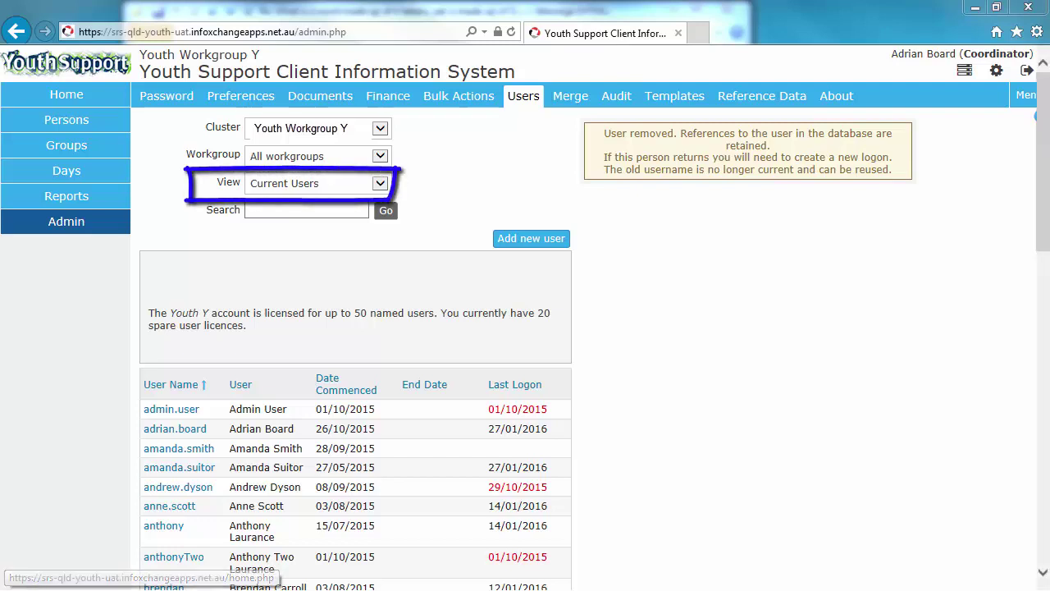
pyautogui.click(380, 183)
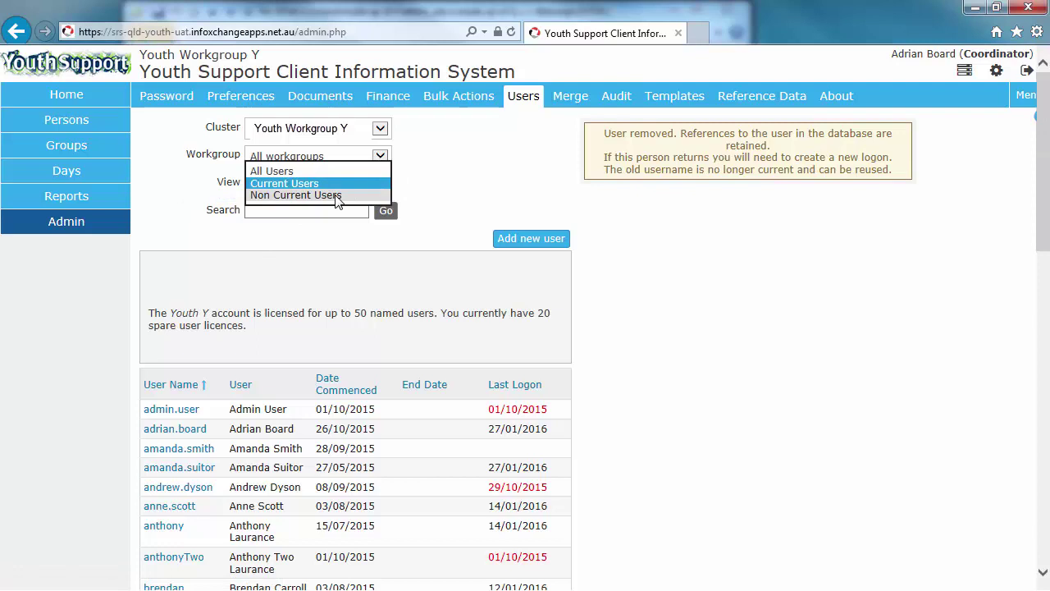
pyautogui.click(336, 196)
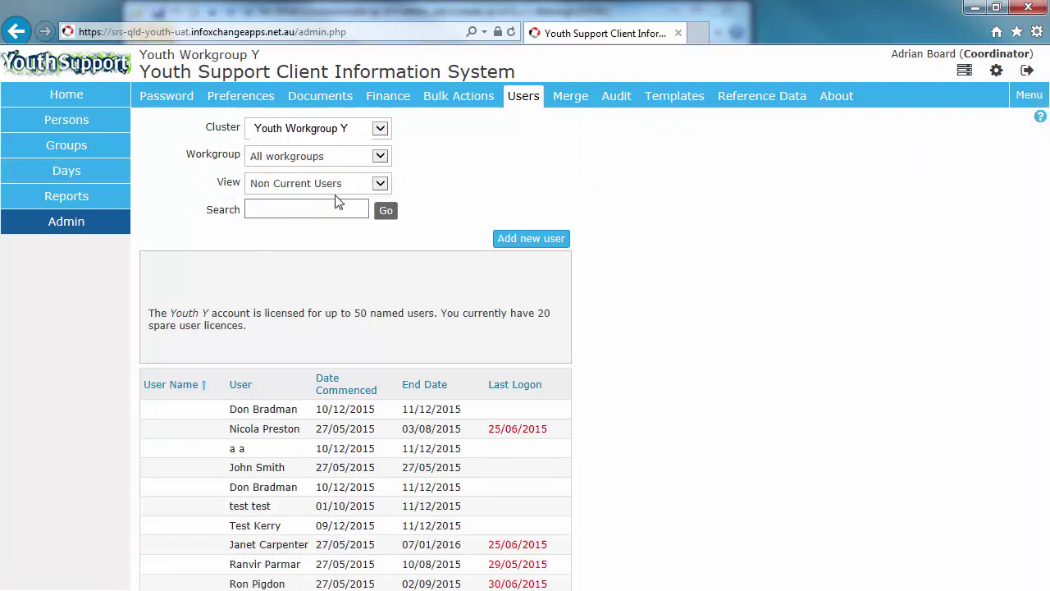
pyautogui.click(333, 181)
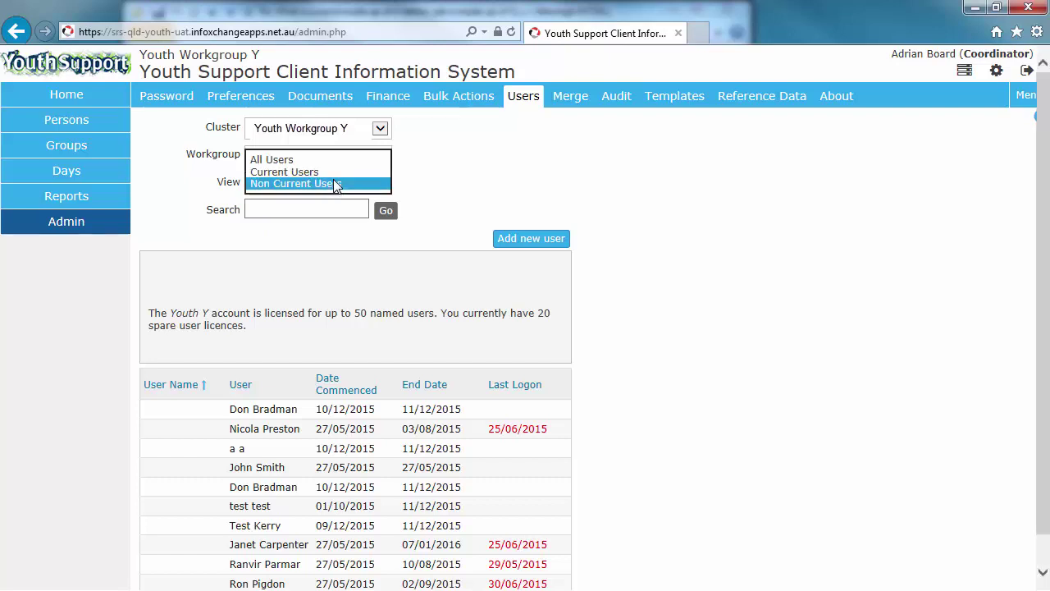
pyautogui.click(331, 172)
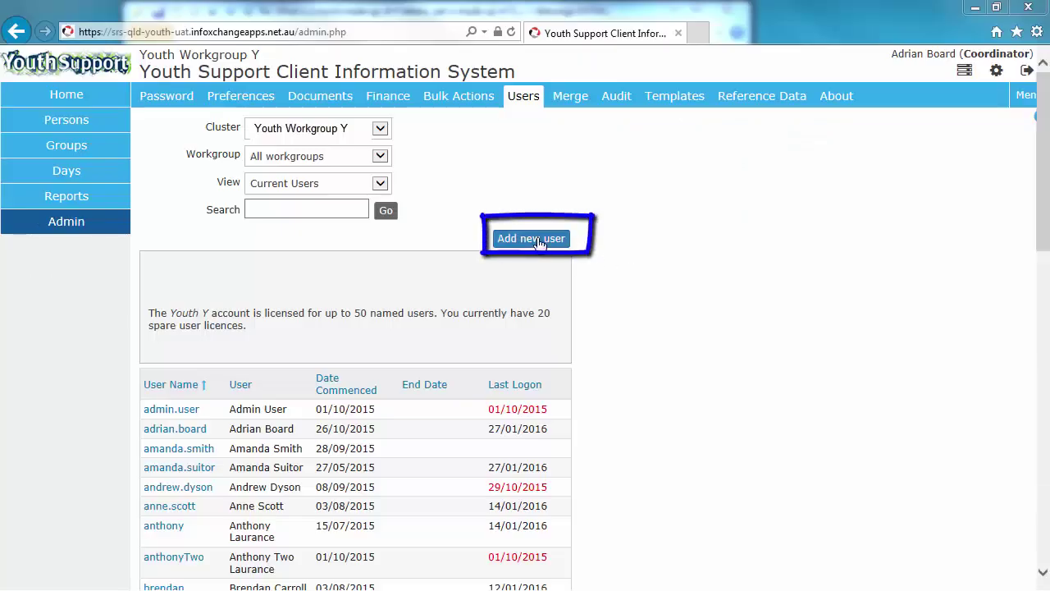
# Step: Start a new user and enter the user name, first name and last name
pyautogui.click(531, 238)
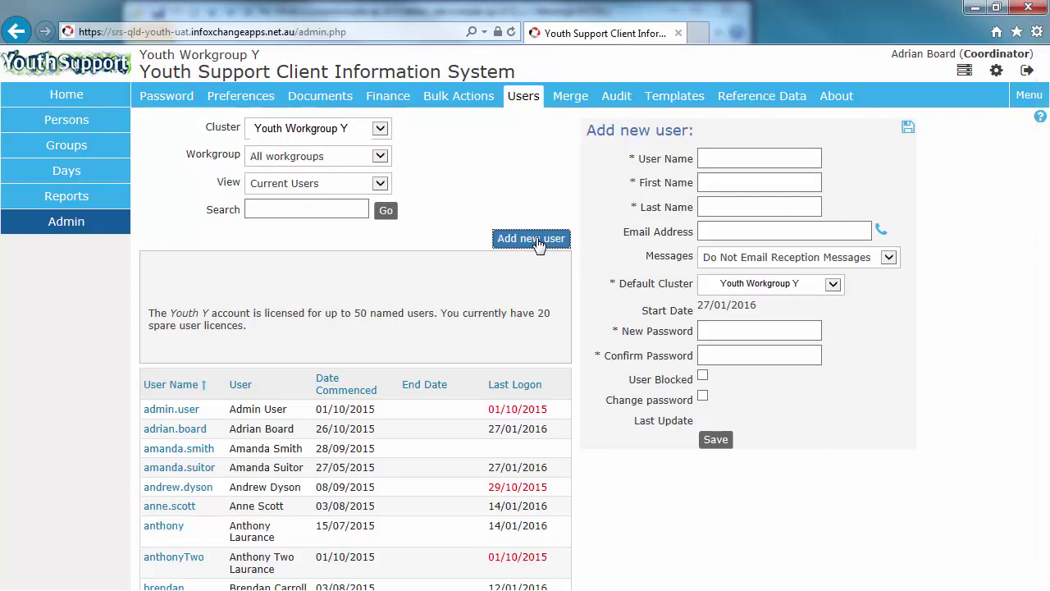
pyautogui.click(743, 161)
pyautogui.write('a')
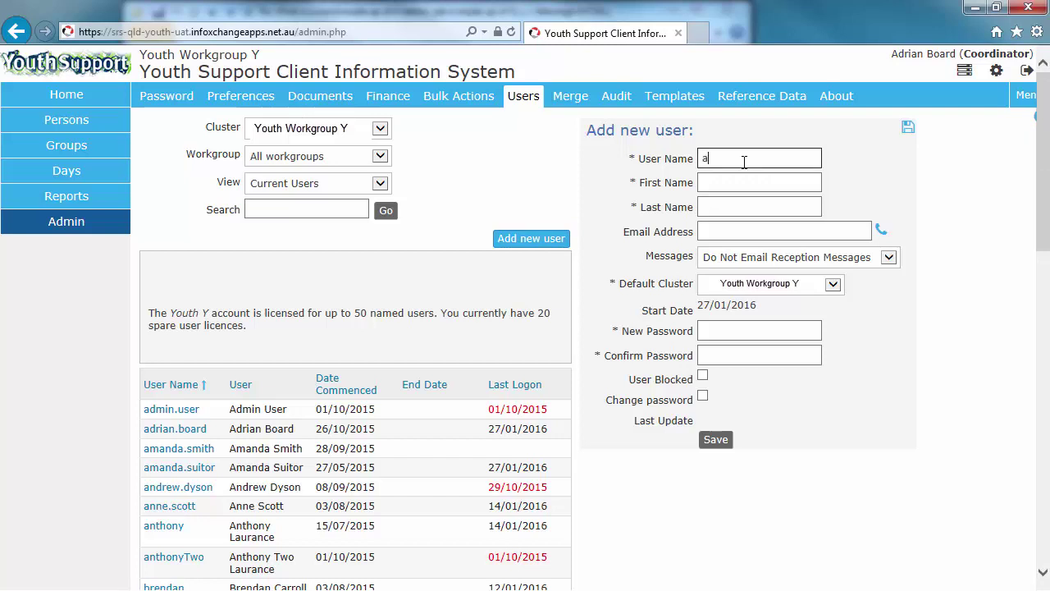
pyautogui.write('lbert.')
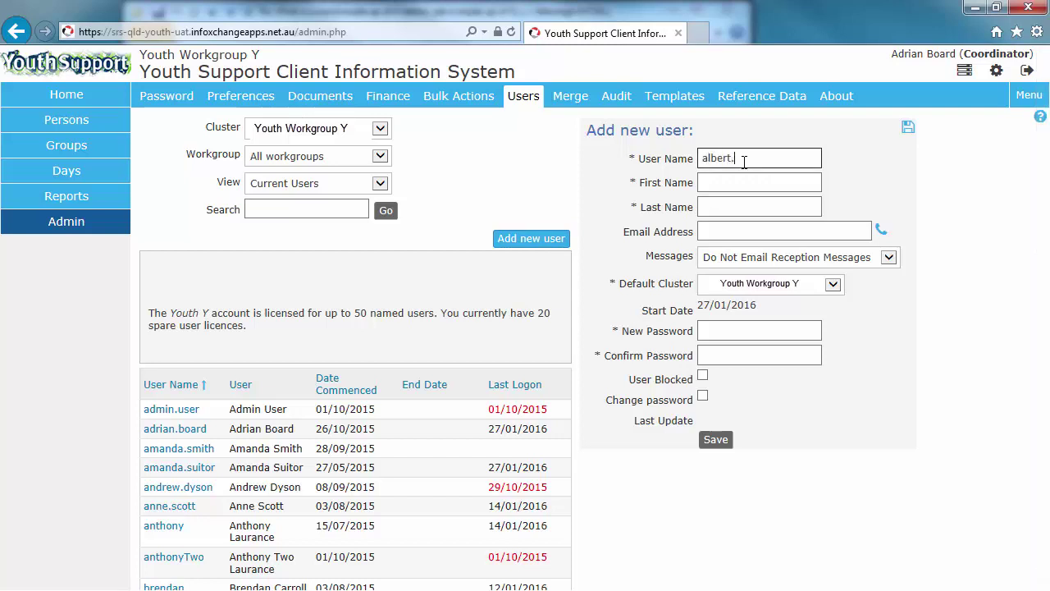
pyautogui.write('elnstein')
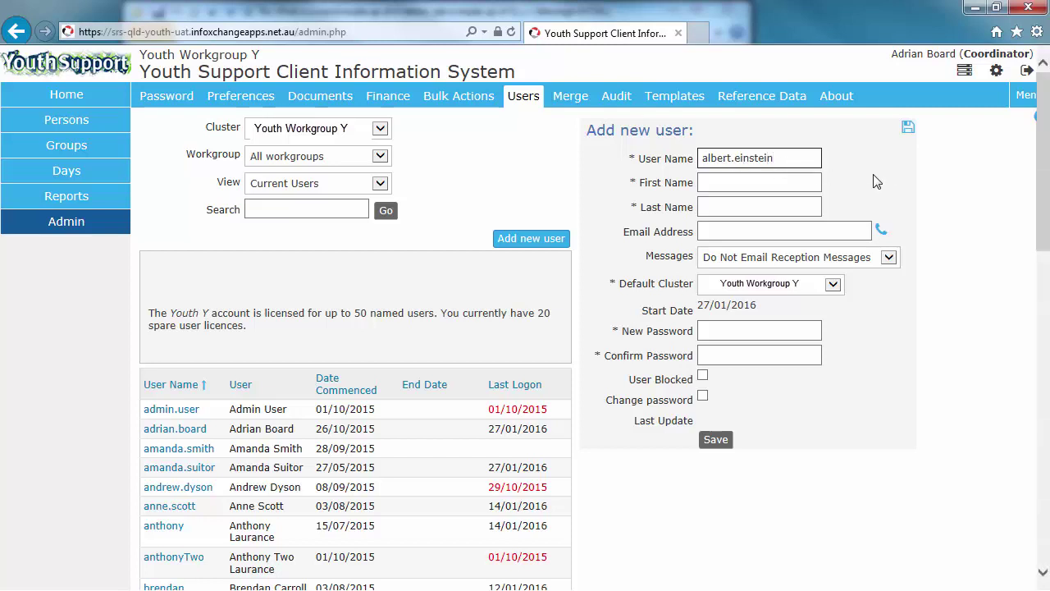
pyautogui.click(797, 182)
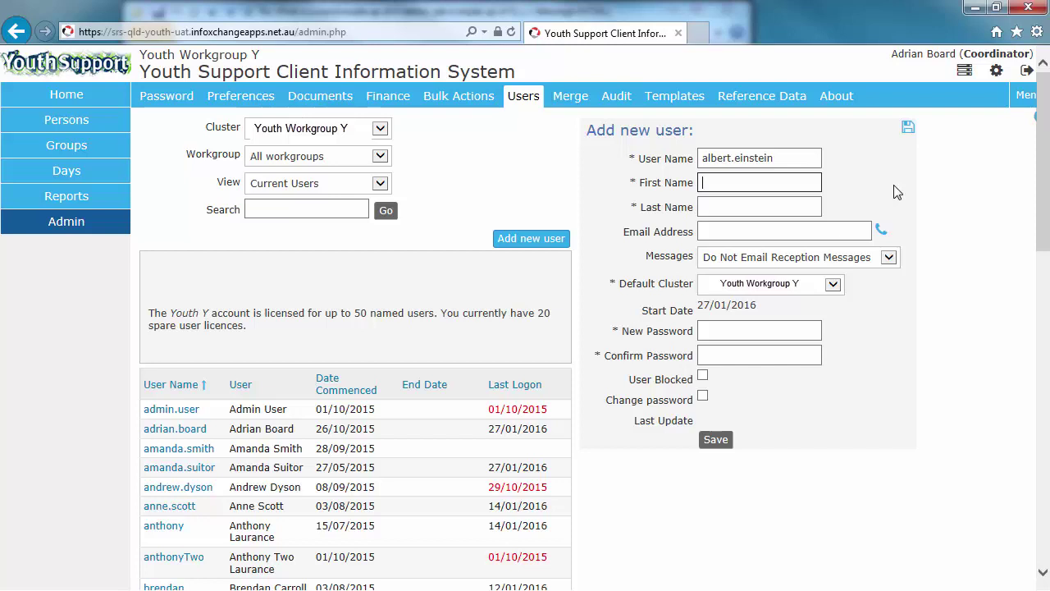
pyautogui.write('Albert')
pyautogui.press('Tab')
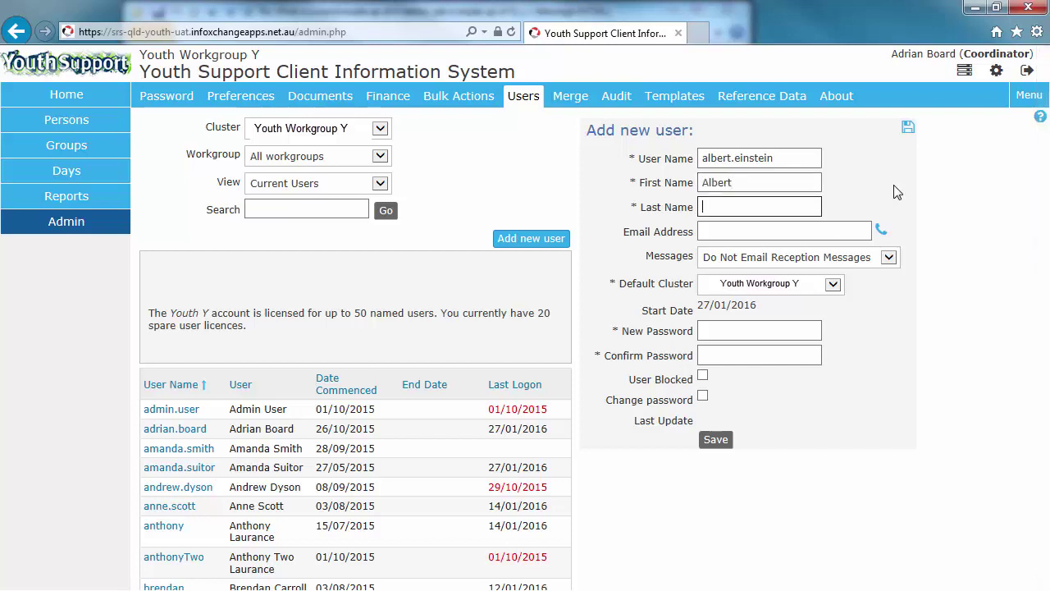
pyautogui.write('F')
pyautogui.press('BackSpace')
pyautogui.write('Einstein')
# Step: Highlight the user name to show case sensitivity, then enter the user's e-mail address
pyautogui.moveTo(785, 159); pyautogui.dragTo(679, 159)
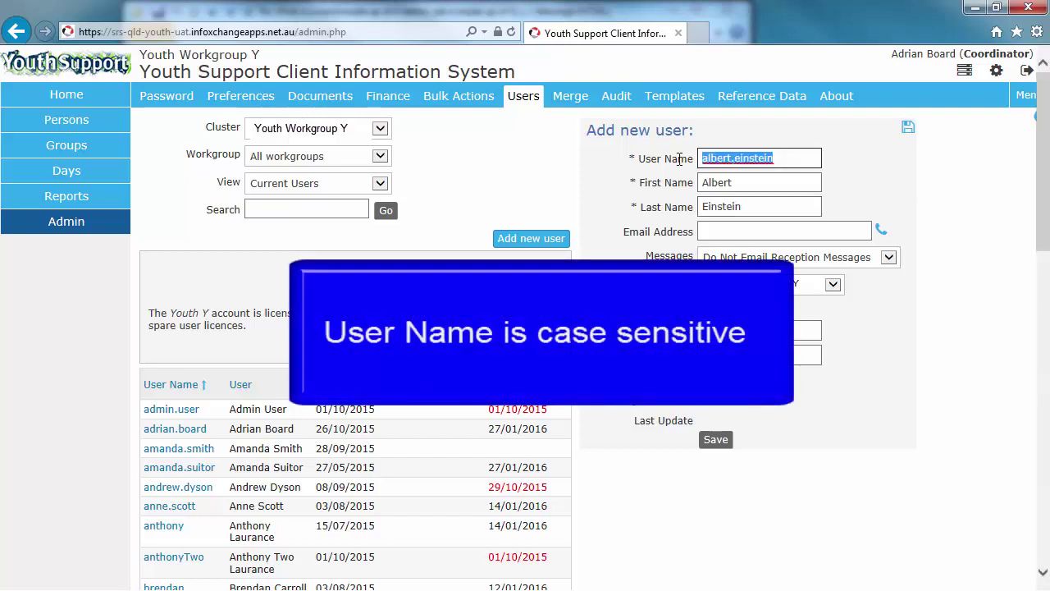
pyautogui.click(808, 164)
pyautogui.click(782, 181)
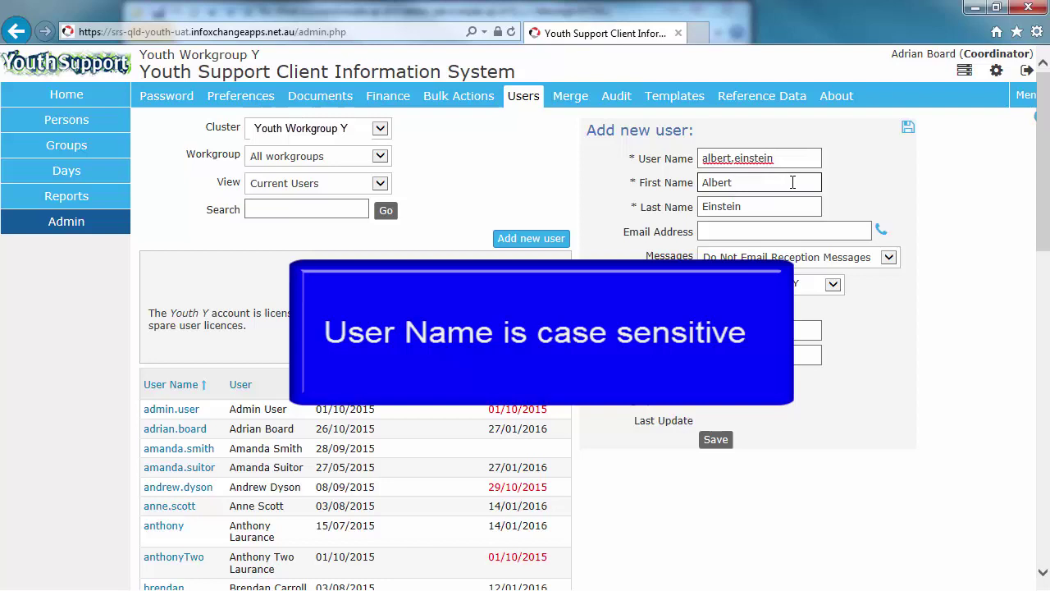
pyautogui.click(772, 232)
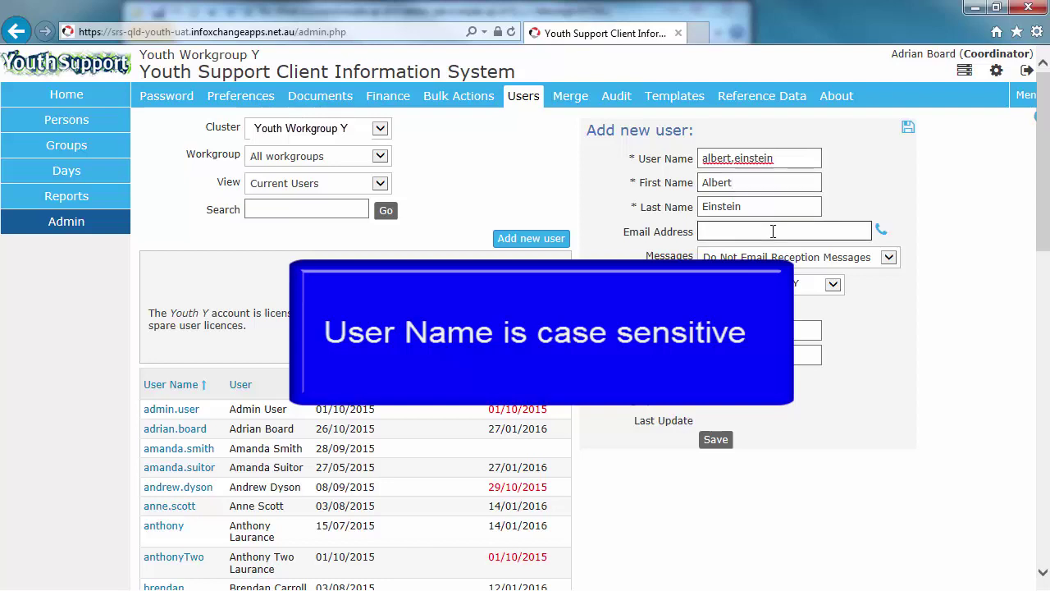
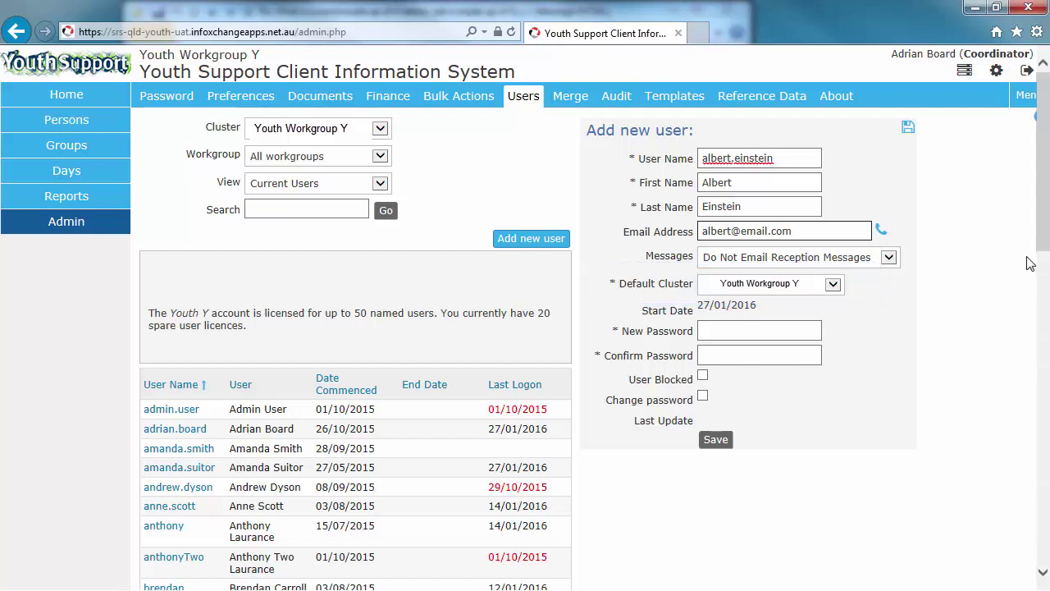
# Step: Enter and confirm the new user's password, require a change at logon, and save
pyautogui.click(771, 331)
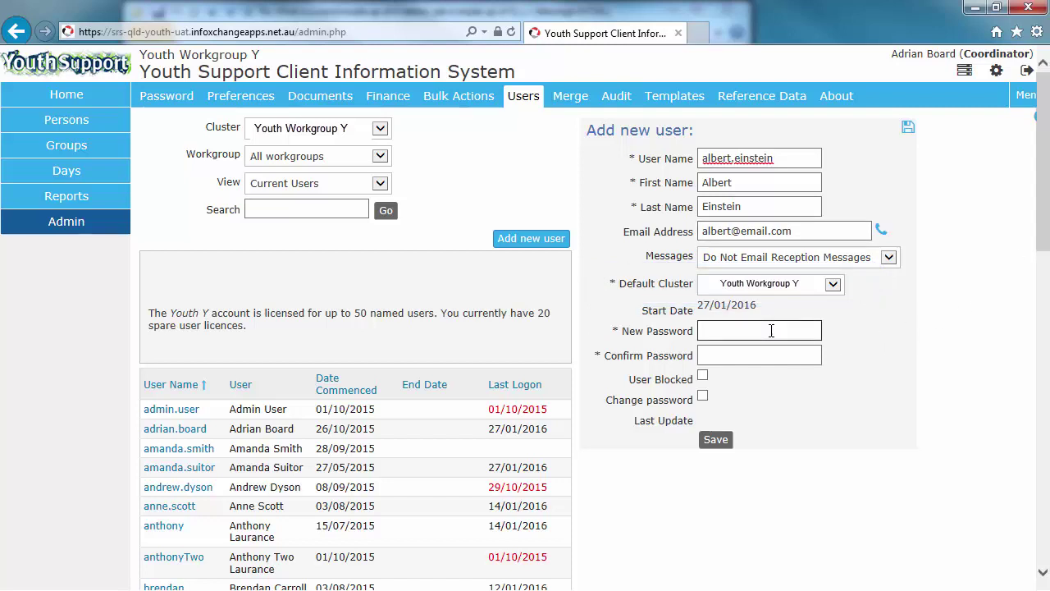
pyautogui.click(771, 330)
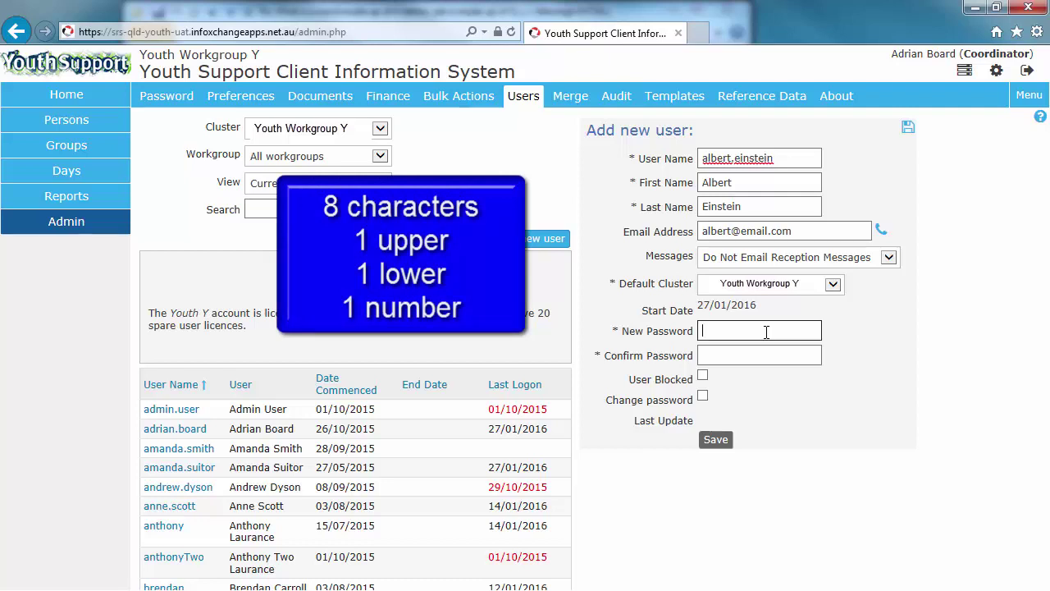
pyautogui.write('********')
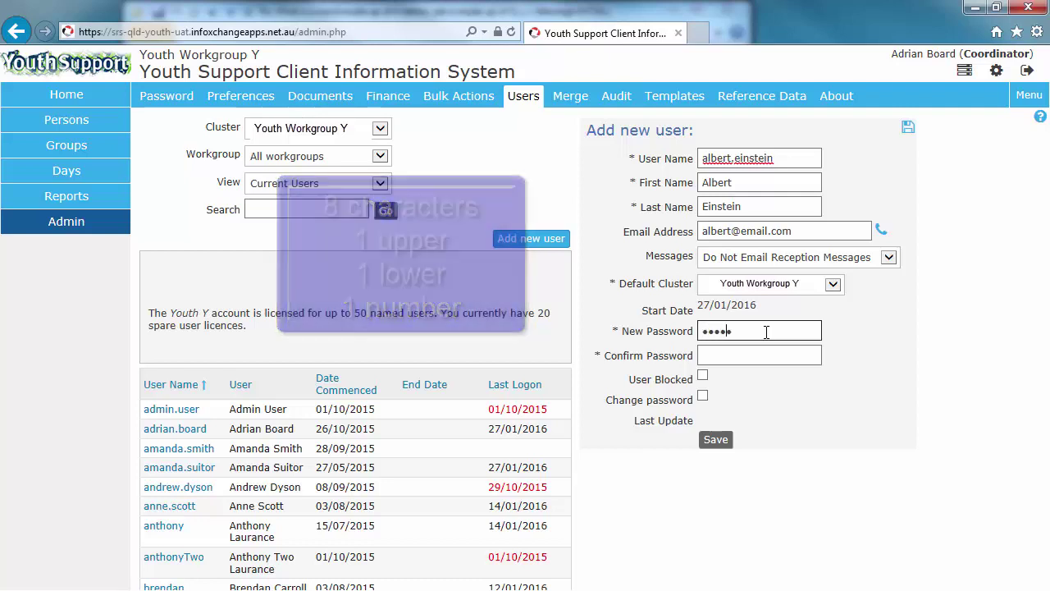
pyautogui.write('*')
pyautogui.press('Tab')
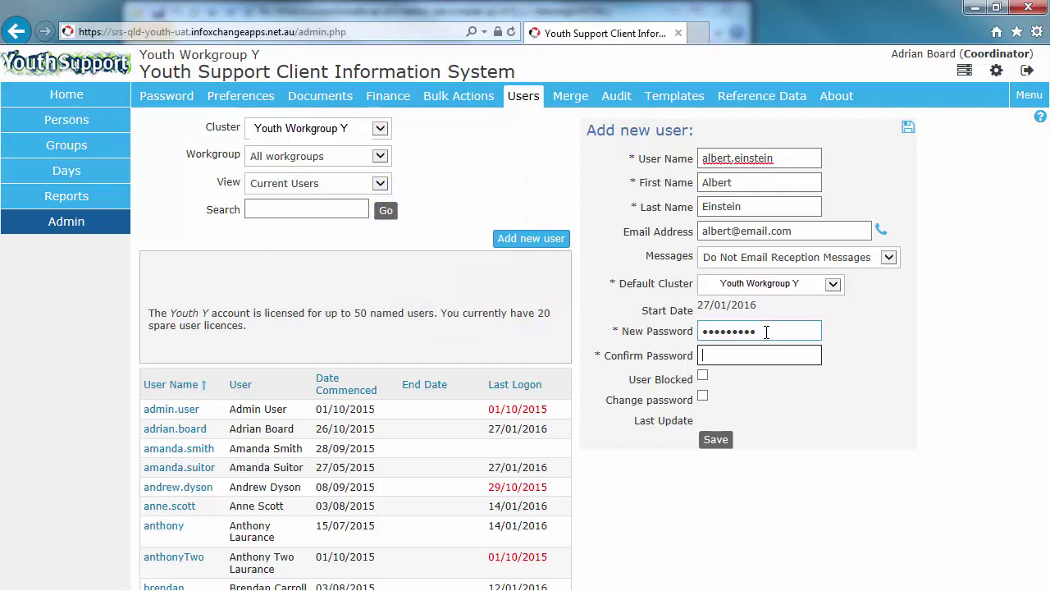
pyautogui.write('*********')
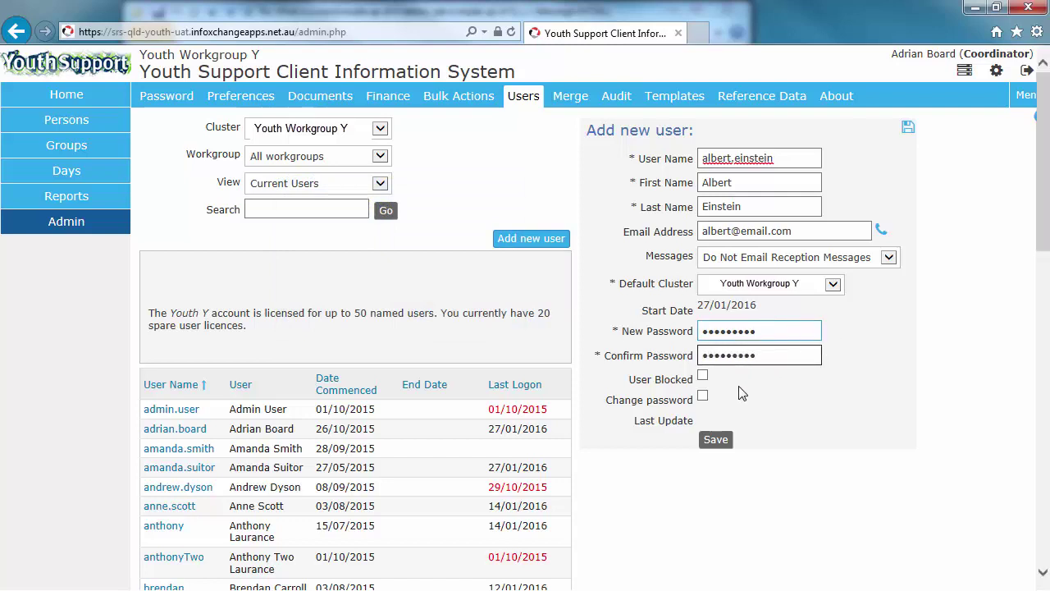
pyautogui.click(703, 396)
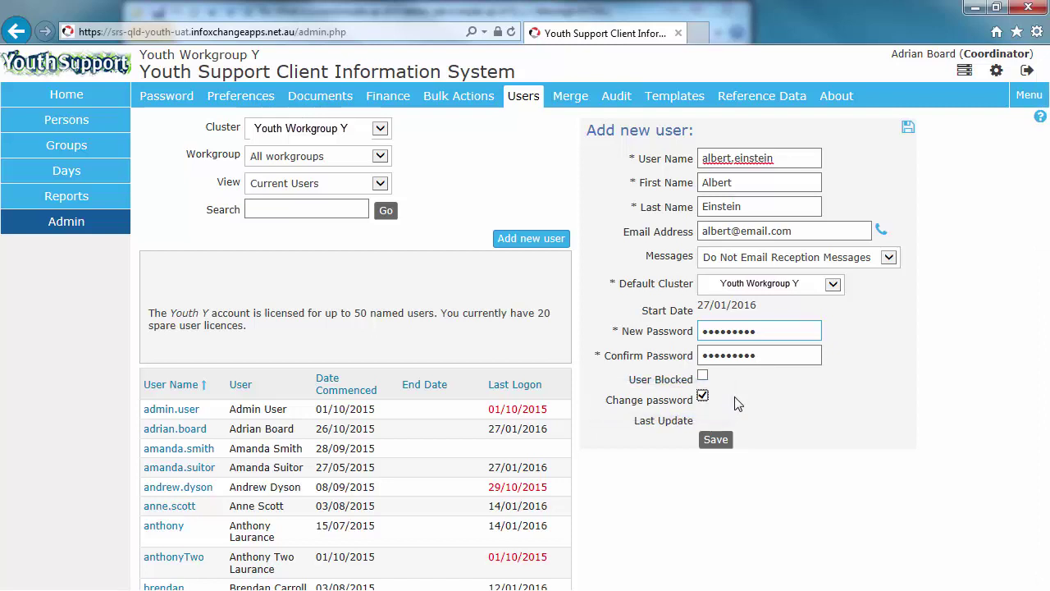
pyautogui.click(716, 440)
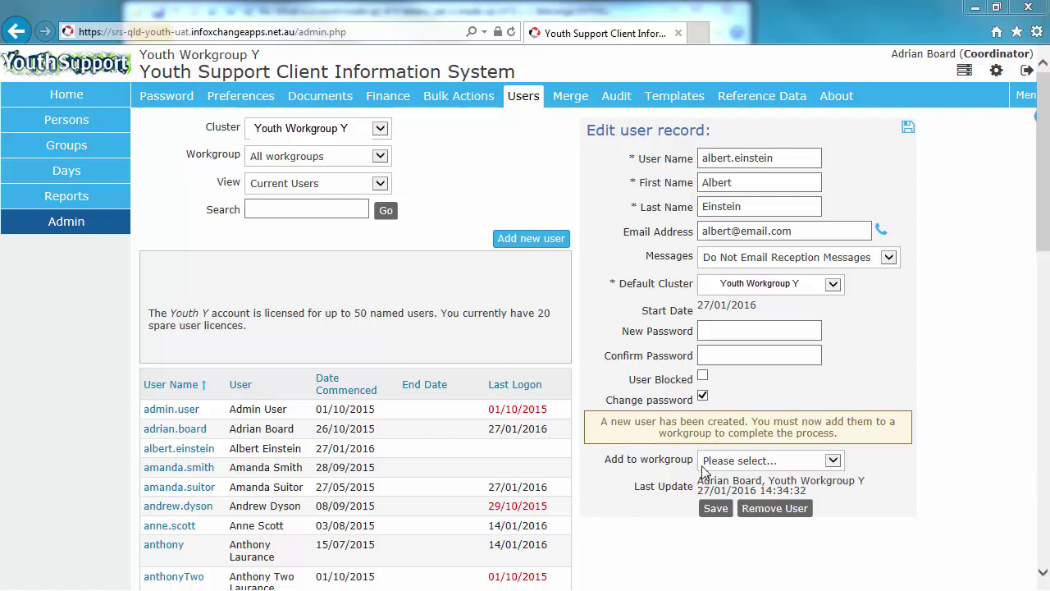
# Step: Pick Youth Workgroup Y from the Add to workgroup list
pyautogui.click(783, 462)
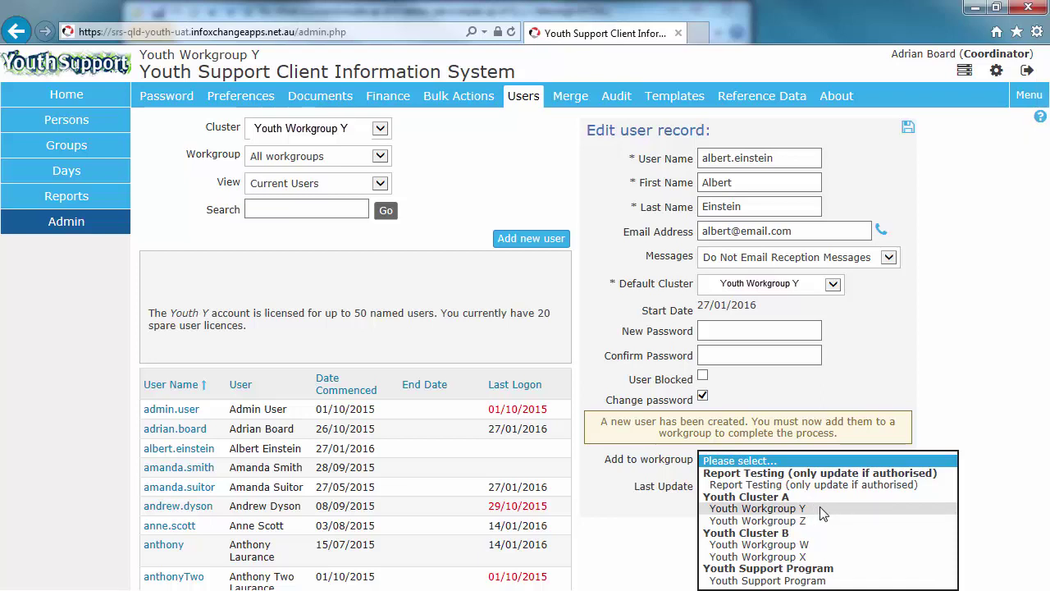
pyautogui.click(820, 508)
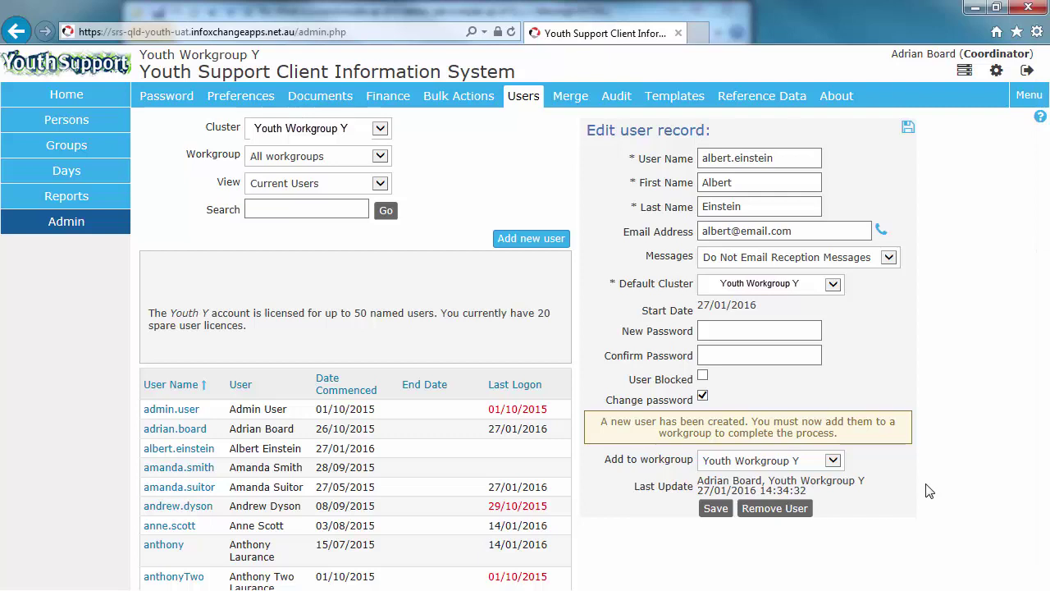
# Step: Save the Youth Workgroup Y membership, then bring up its role choices
pyautogui.click(715, 509)
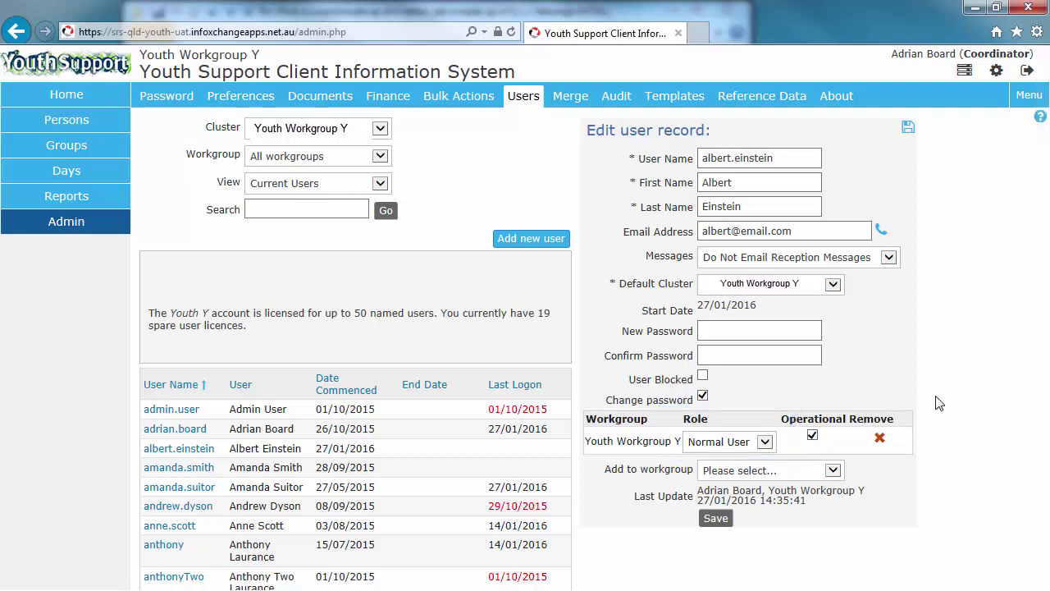
pyautogui.click(765, 441)
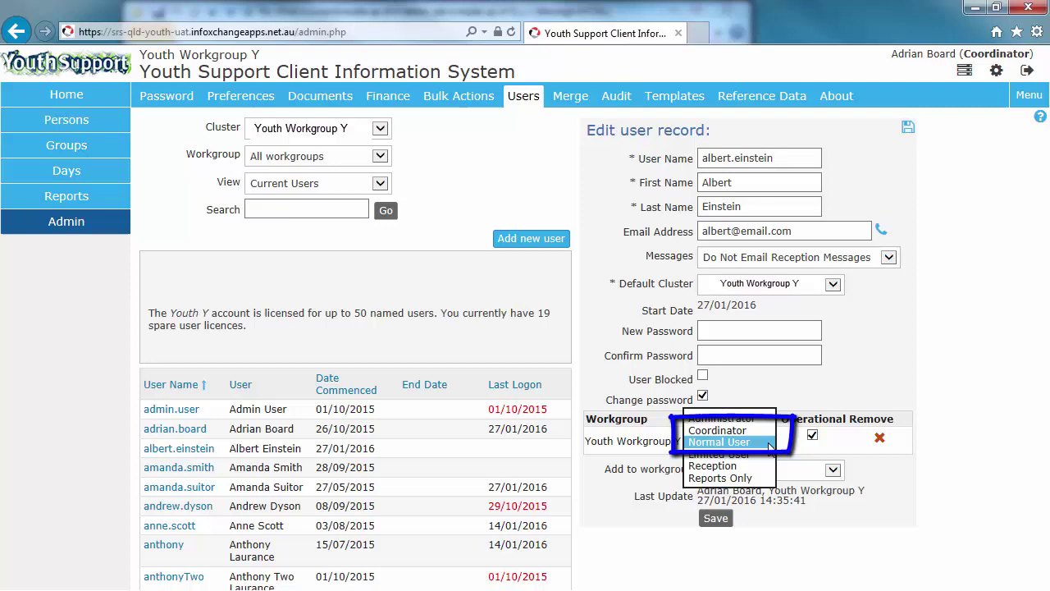
# Step: Set the Youth Workgroup Y role to Normal User and save the record
pyautogui.click(970, 446)
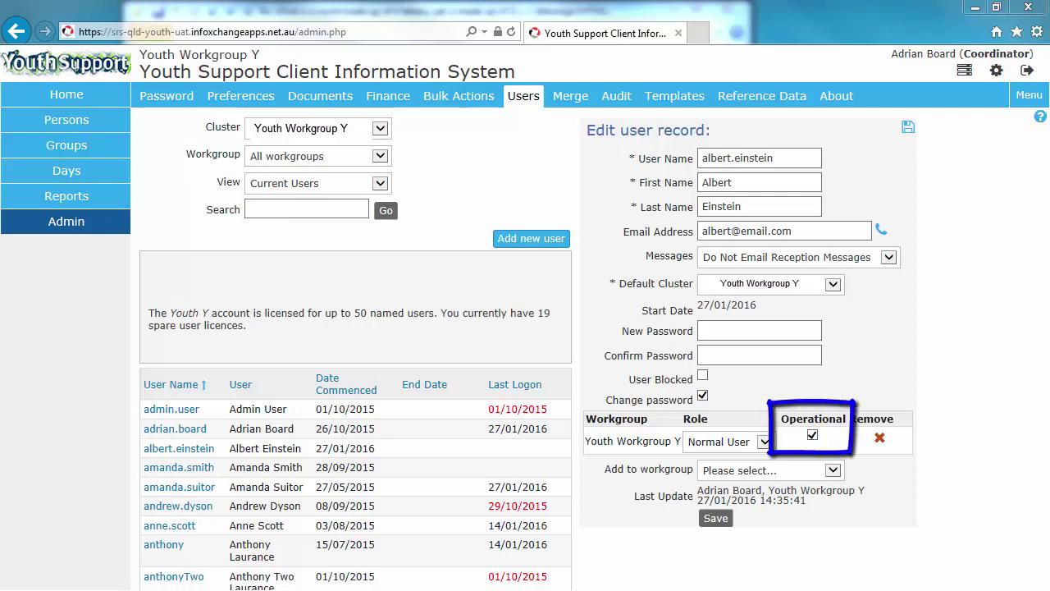
pyautogui.click(716, 519)
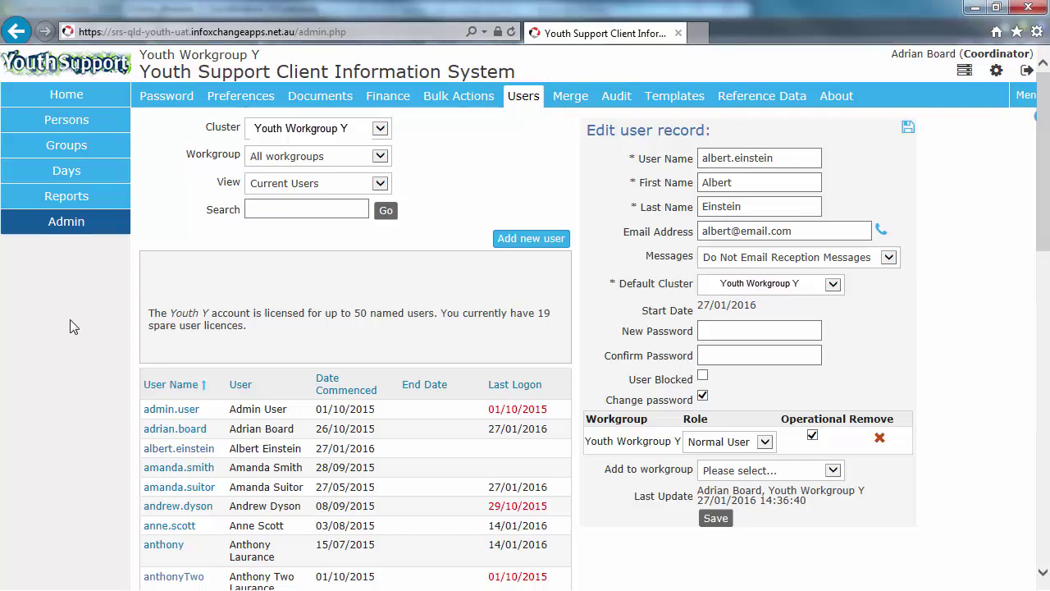
pyautogui.scroll(-1, 70, 320)
pyautogui.scroll(-5, 70, 320)
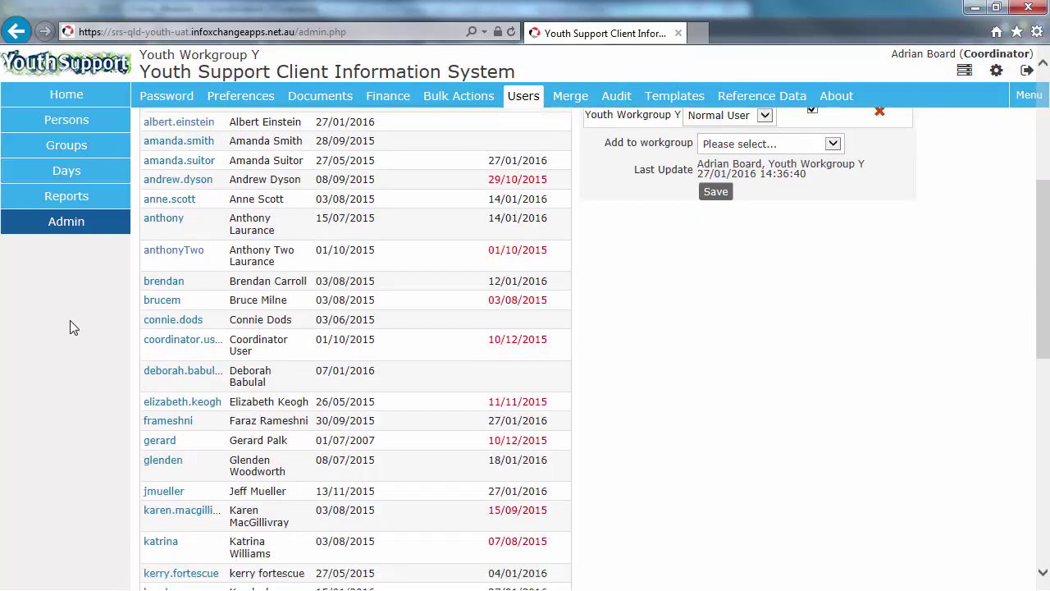
pyautogui.scroll(-3, 70, 322)
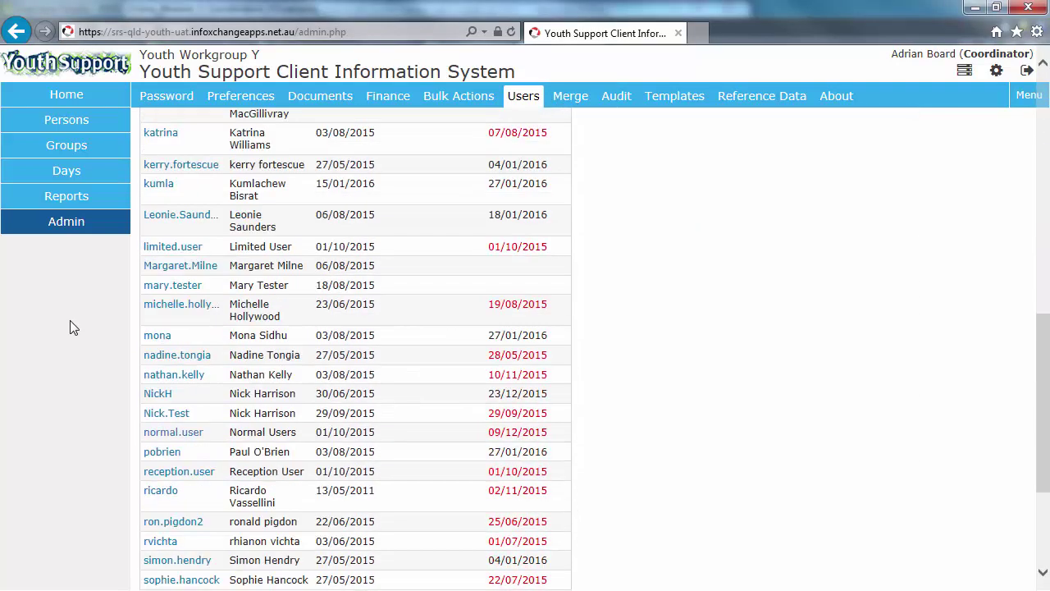
# Step: Open the Normal Users test account's record and untick User Blocked
pyautogui.click(187, 442)
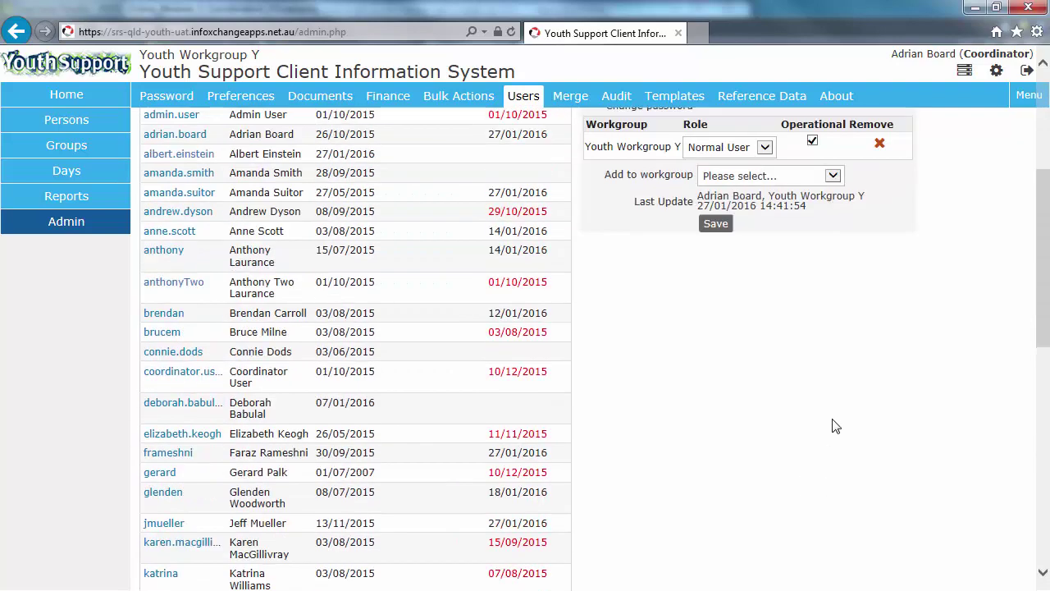
pyautogui.scroll(3, 834, 425)
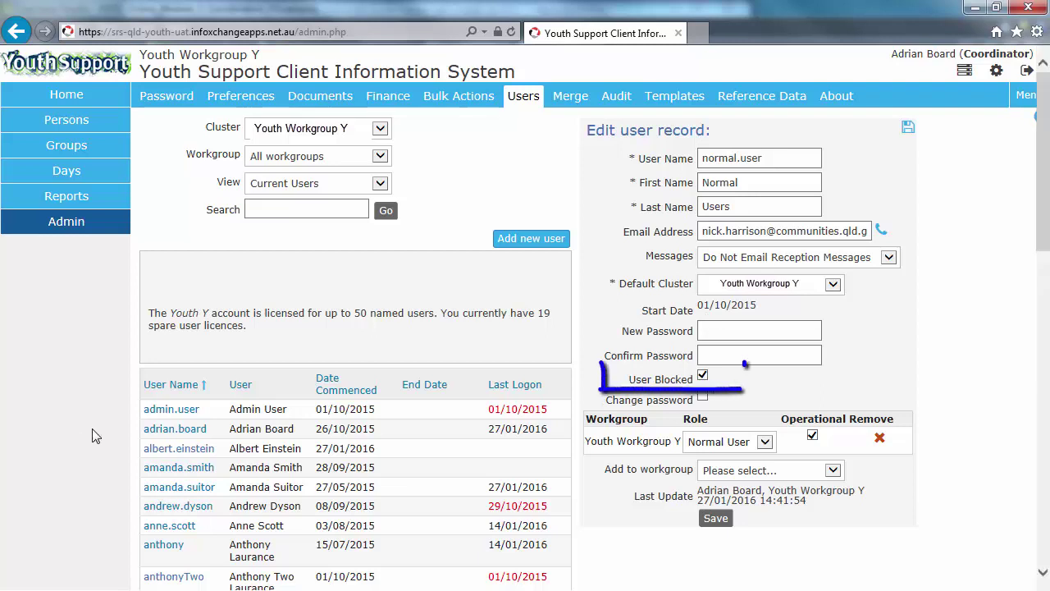
pyautogui.click(702, 376)
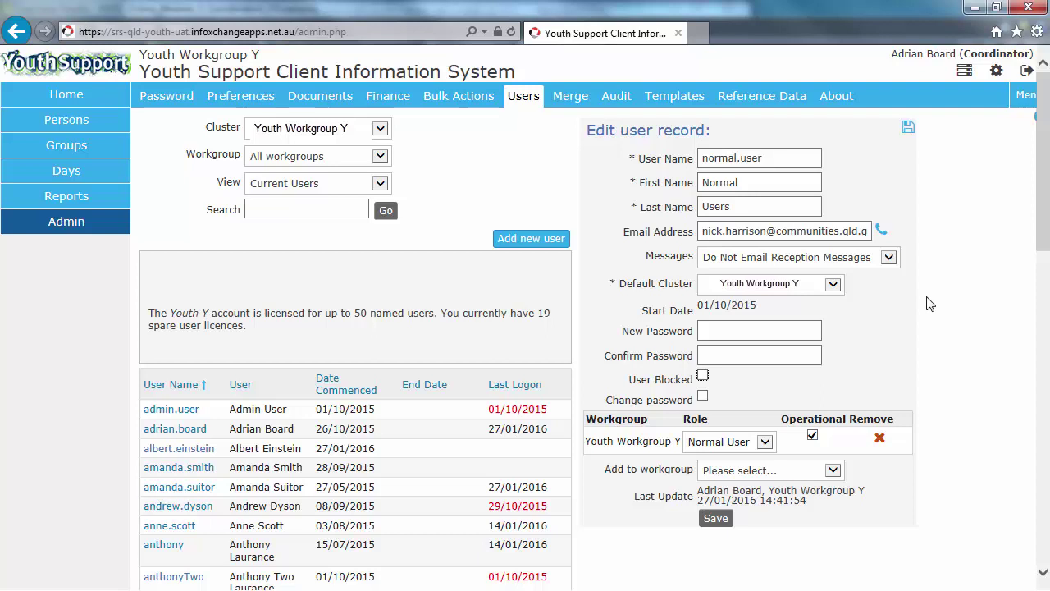
# Step: Give the Normal Users account a confirmed new password, force a change at next logon, and save
pyautogui.click(783, 331)
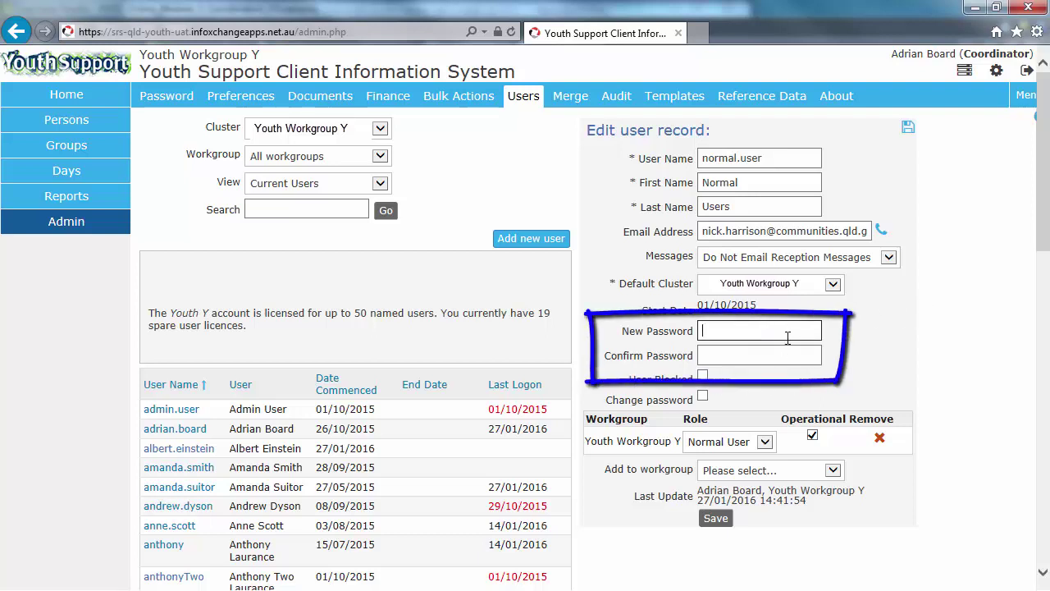
pyautogui.write('******')
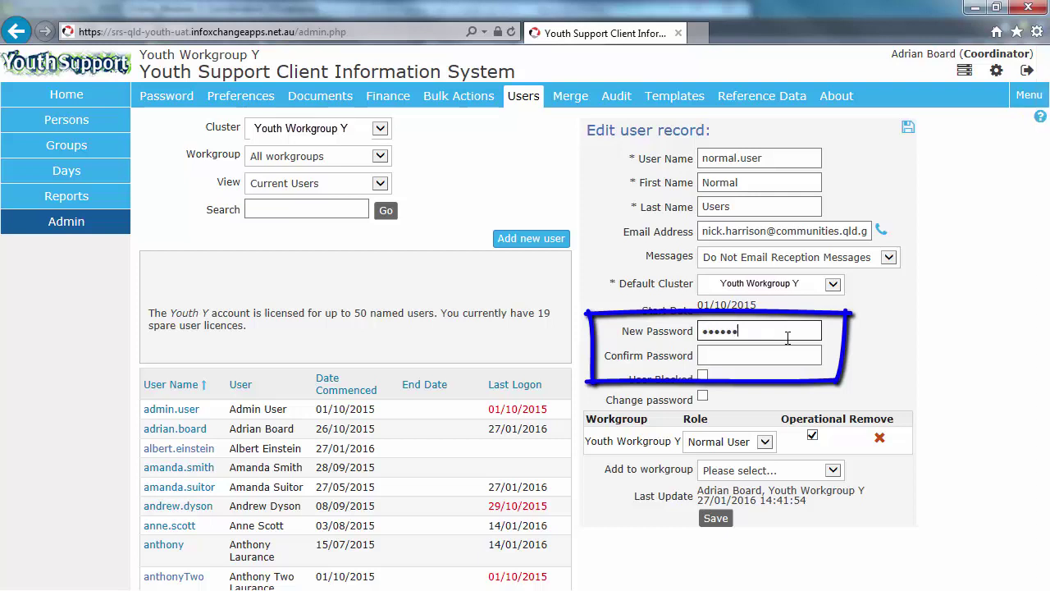
pyautogui.write('***')
pyautogui.press('Tab')
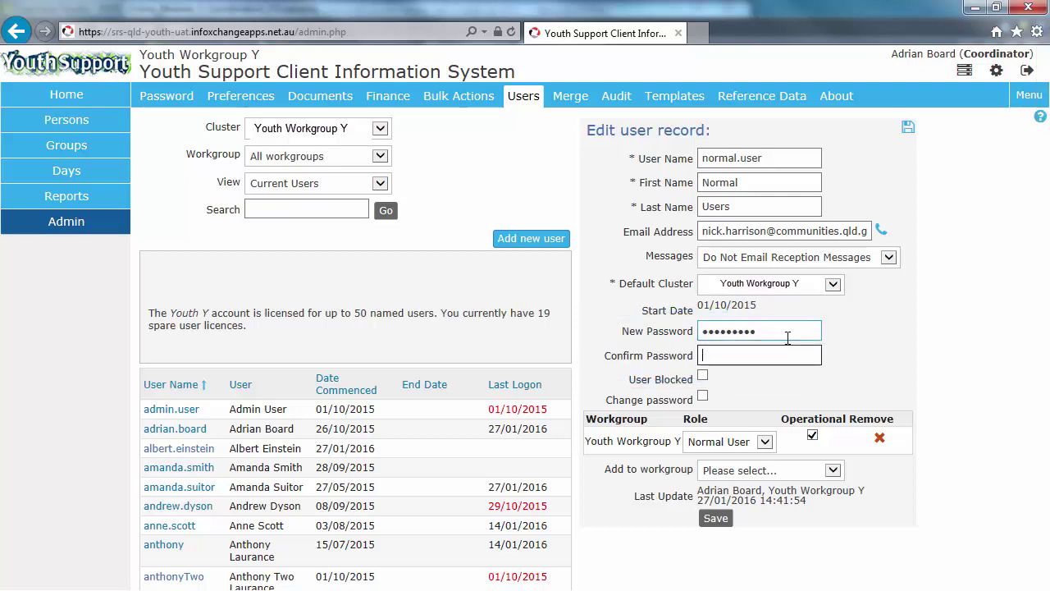
pyautogui.hotkey('shift', 'Tab')
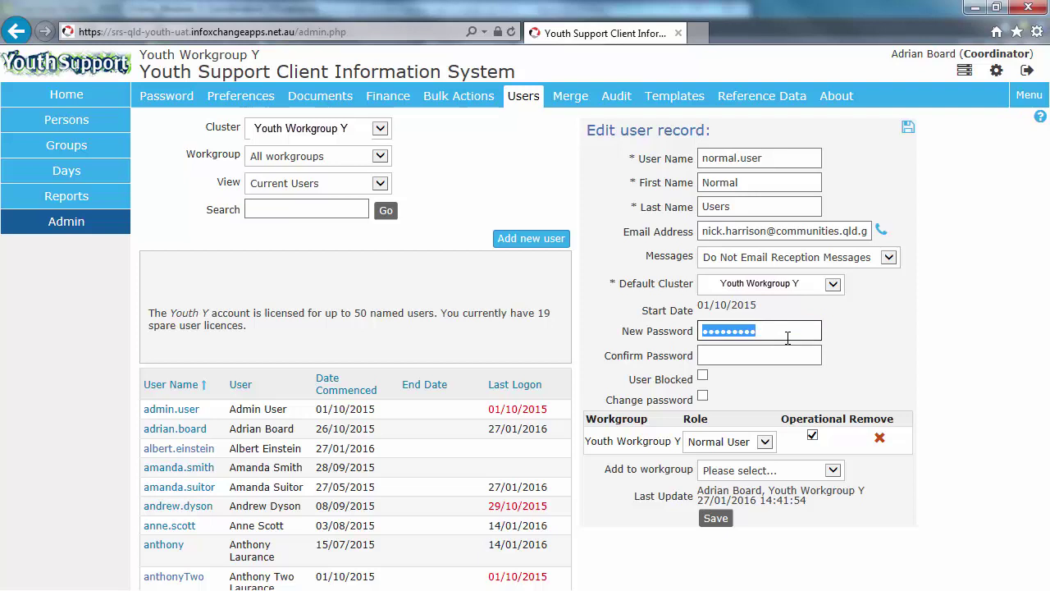
pyautogui.write('*********')
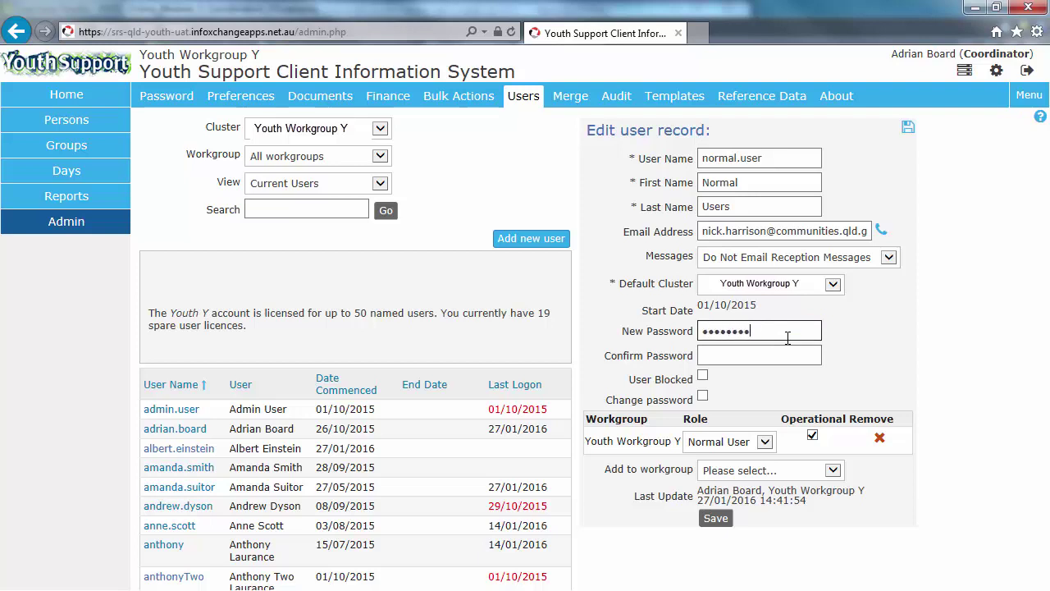
pyautogui.press('Tab')
pyautogui.write('*********')
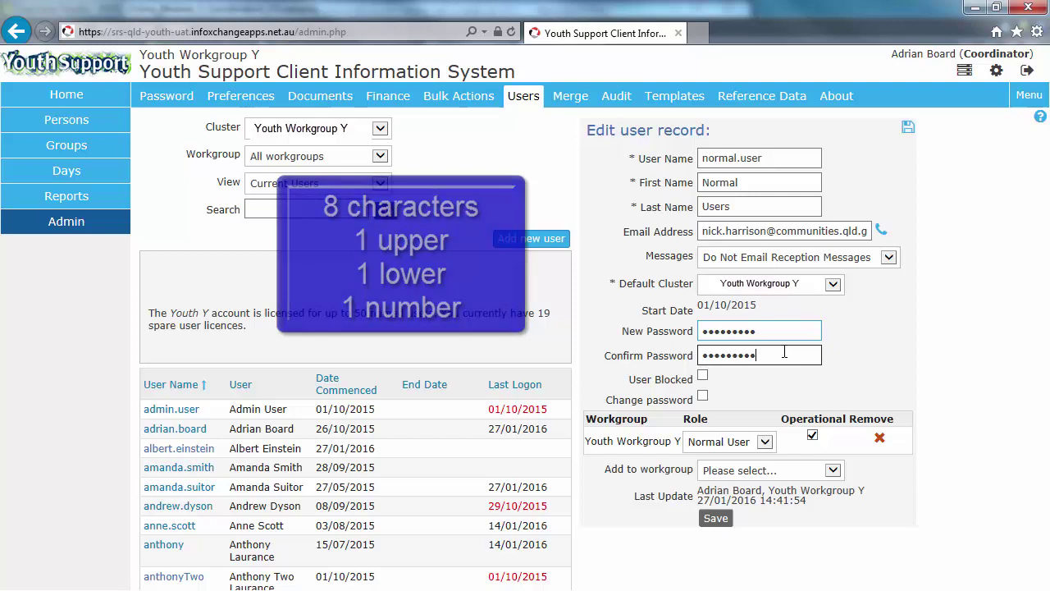
pyautogui.click(702, 397)
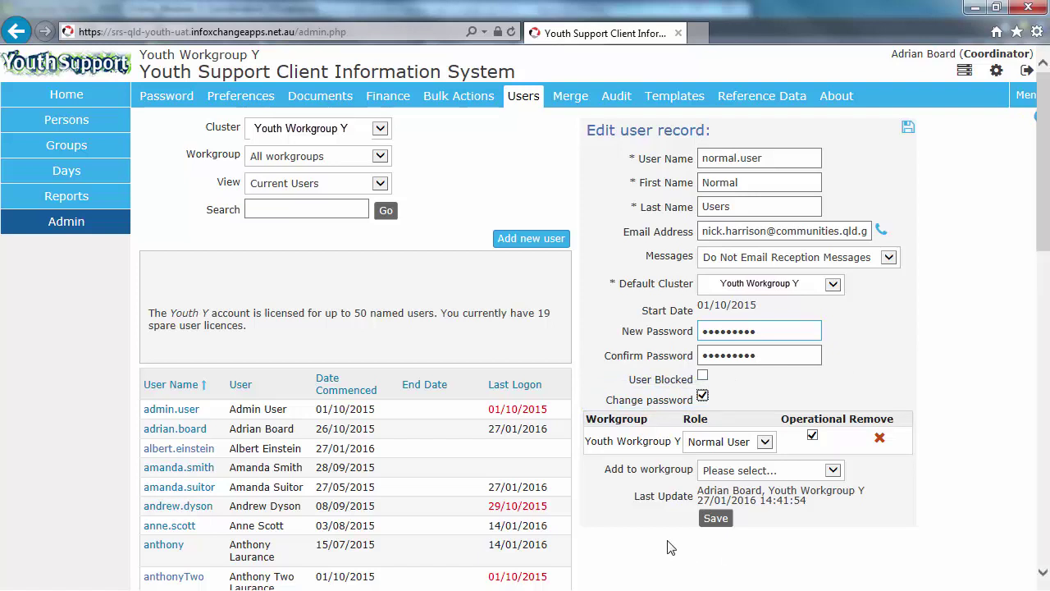
pyautogui.click(716, 519)
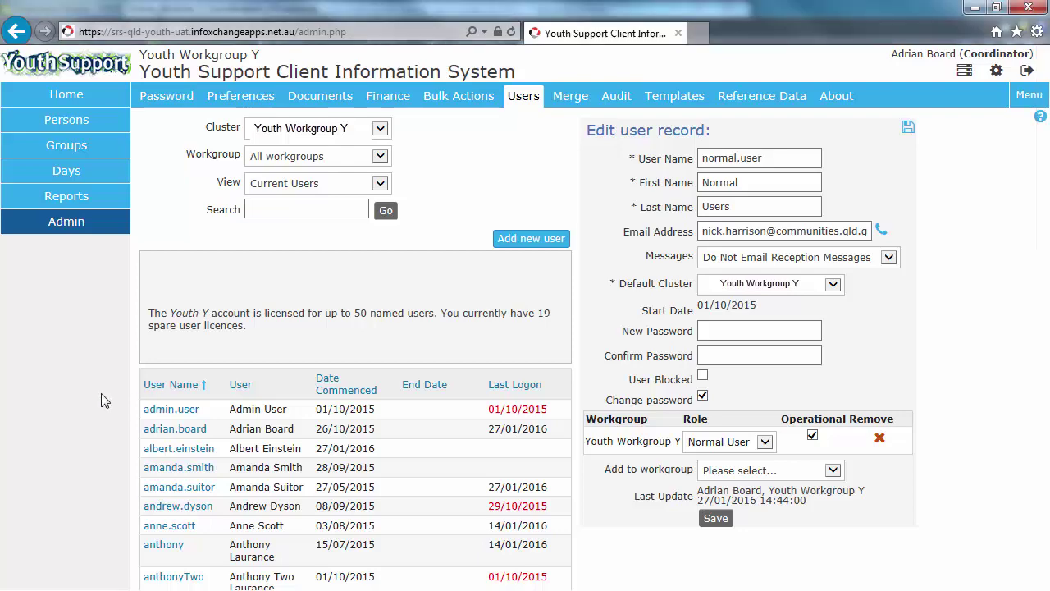
# Step: Scroll down the Users list once the save completes
pyautogui.scroll(-15, 104, 399)
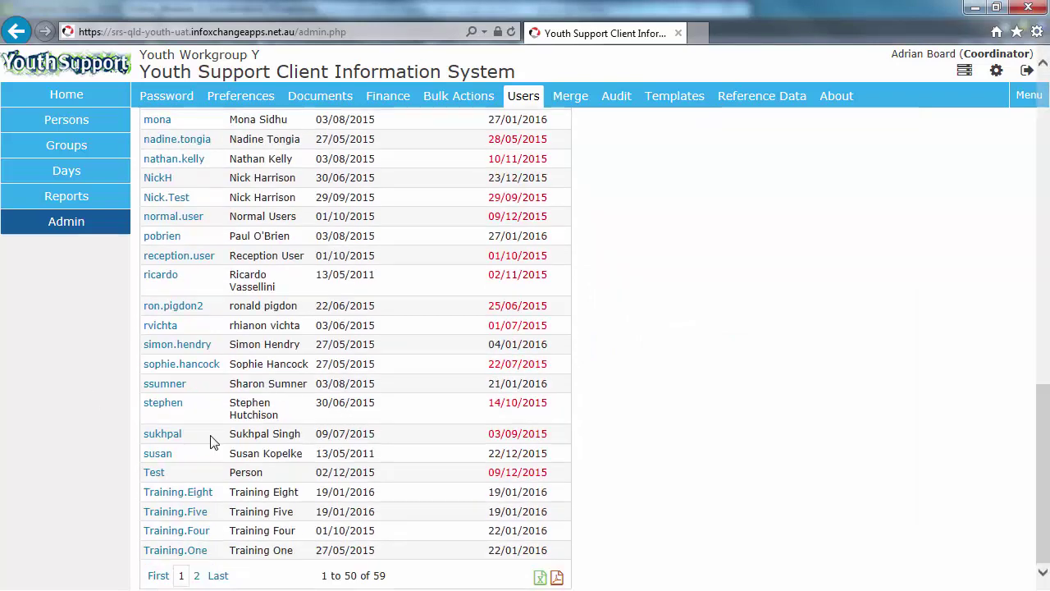
# Step: Open the Test user's record and scroll down toward the Training.Eight entry
pyautogui.click(155, 474)
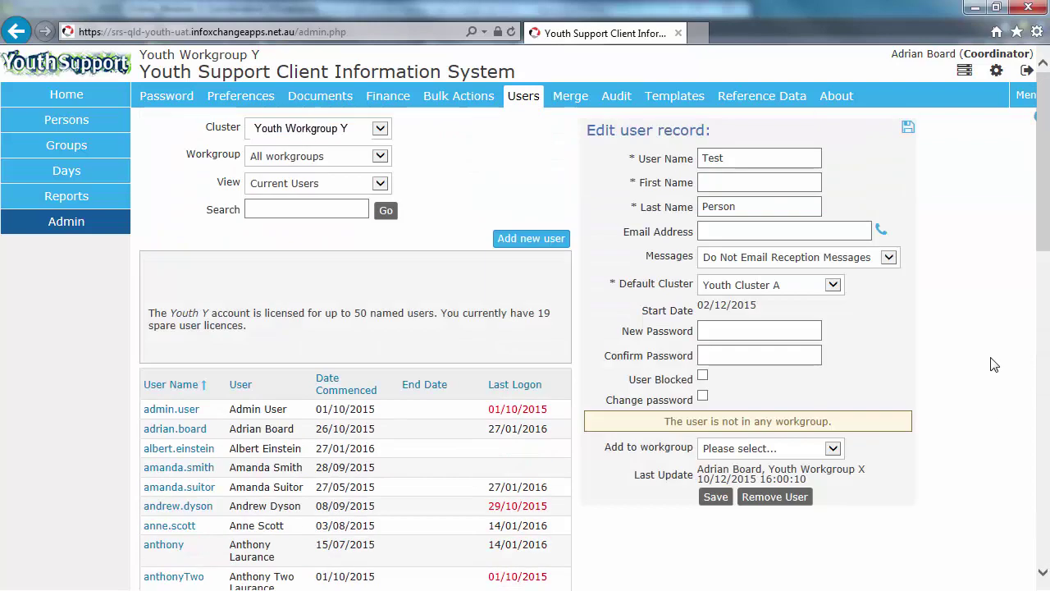
pyautogui.scroll(-10, 993, 365)
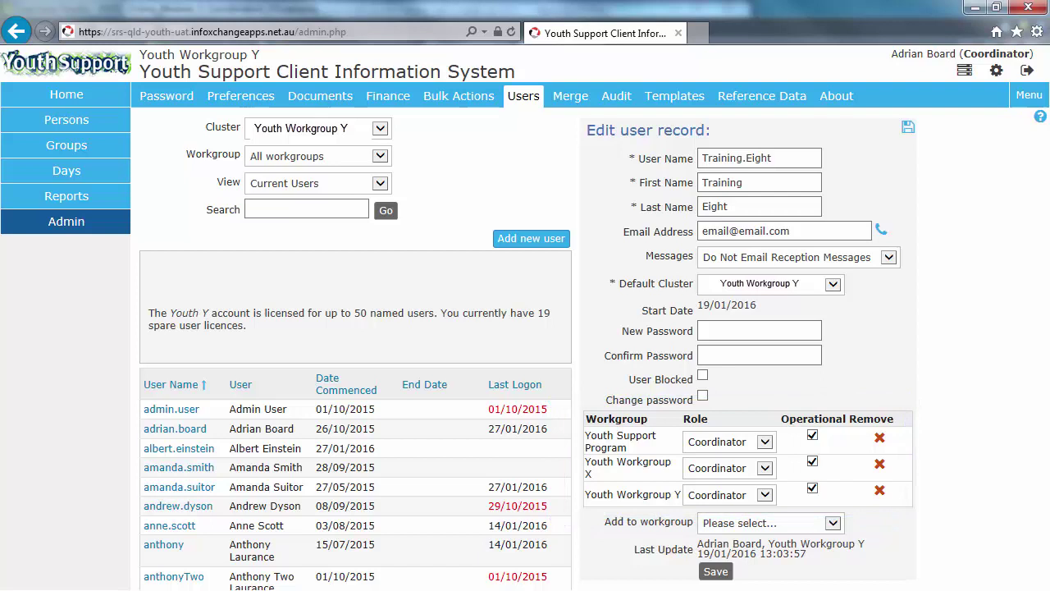
# Step: Tick User Blocked on the Training Eight account's record
pyautogui.click(702, 376)
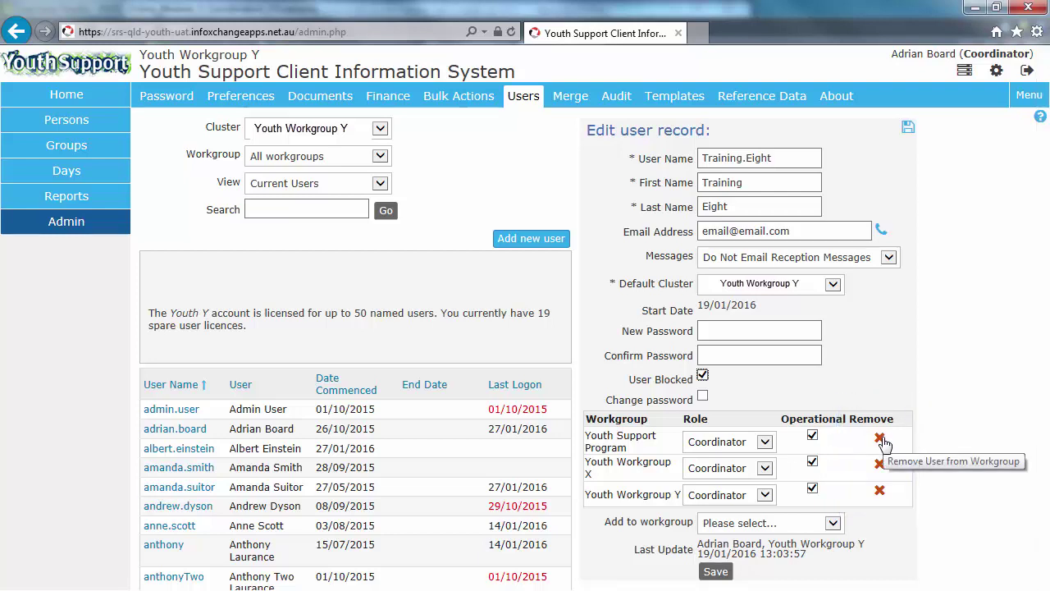
# Step: Remove the training account from Youth Support Program, Youth Workgroup X and Youth Workgroup Y
pyautogui.click(880, 440)
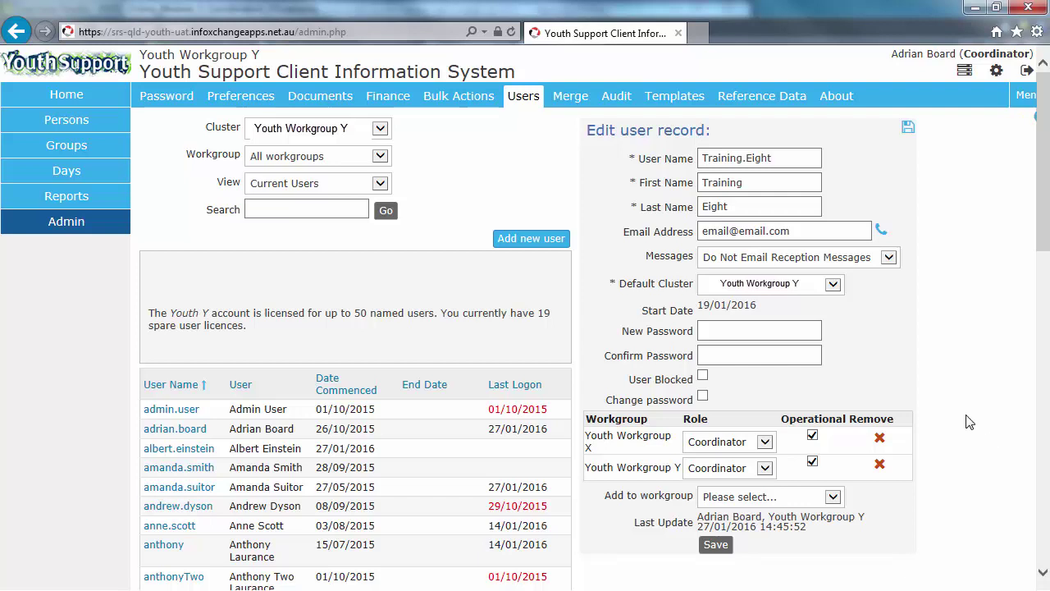
pyautogui.click(879, 440)
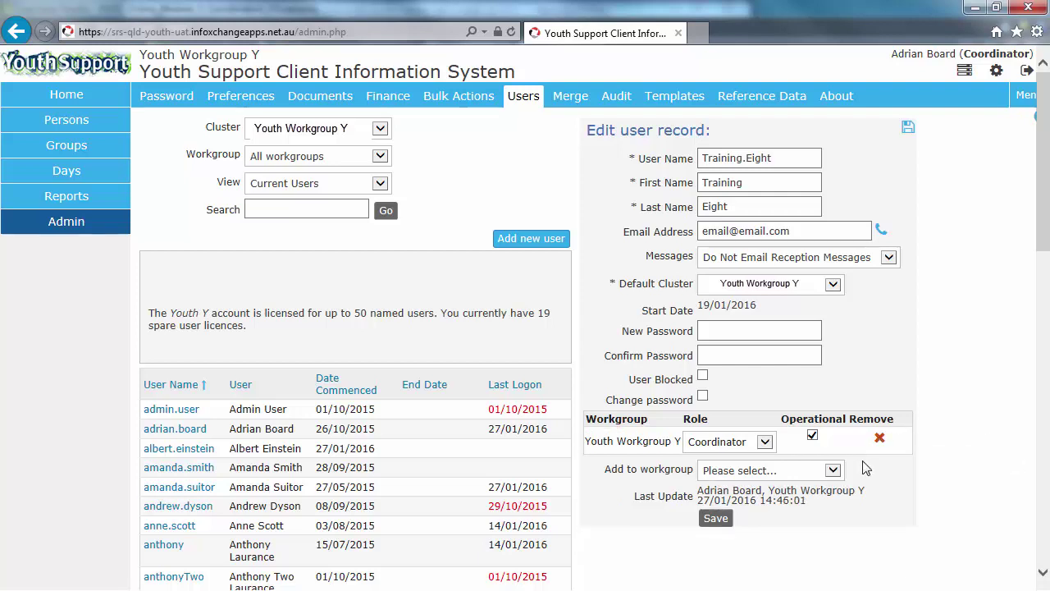
pyautogui.click(879, 440)
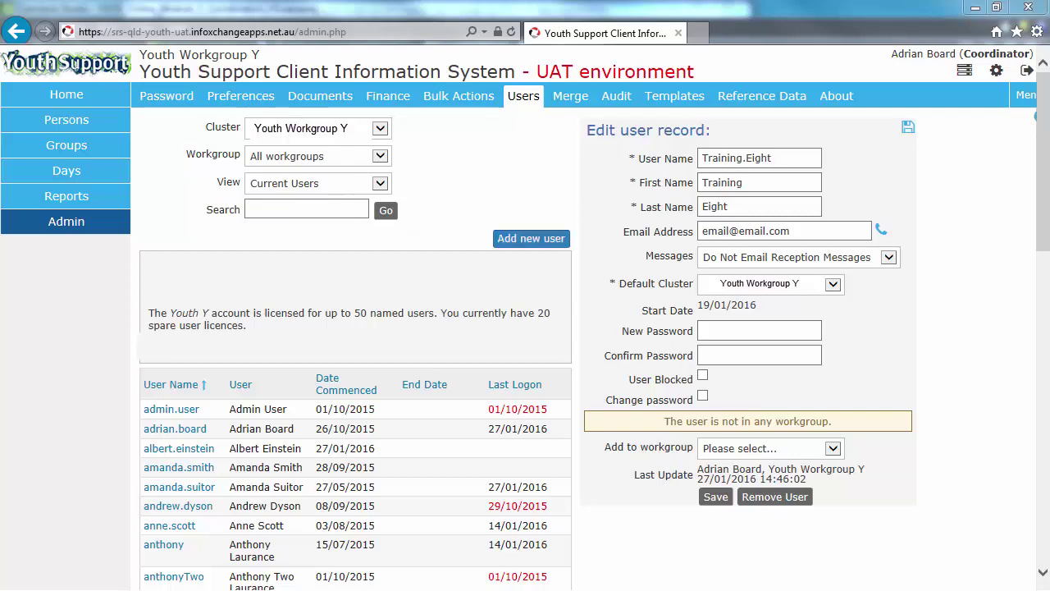
# Step: Delete the training user account and confirm the removal
pyautogui.moveTo(1045, 233)
pyautogui.mouseDown()
pyautogui.moveTo(1046, 270)
pyautogui.moveTo(1040, 164)
pyautogui.moveTo(1042, 442)
pyautogui.moveTo(1041, 122)
pyautogui.mouseUp()
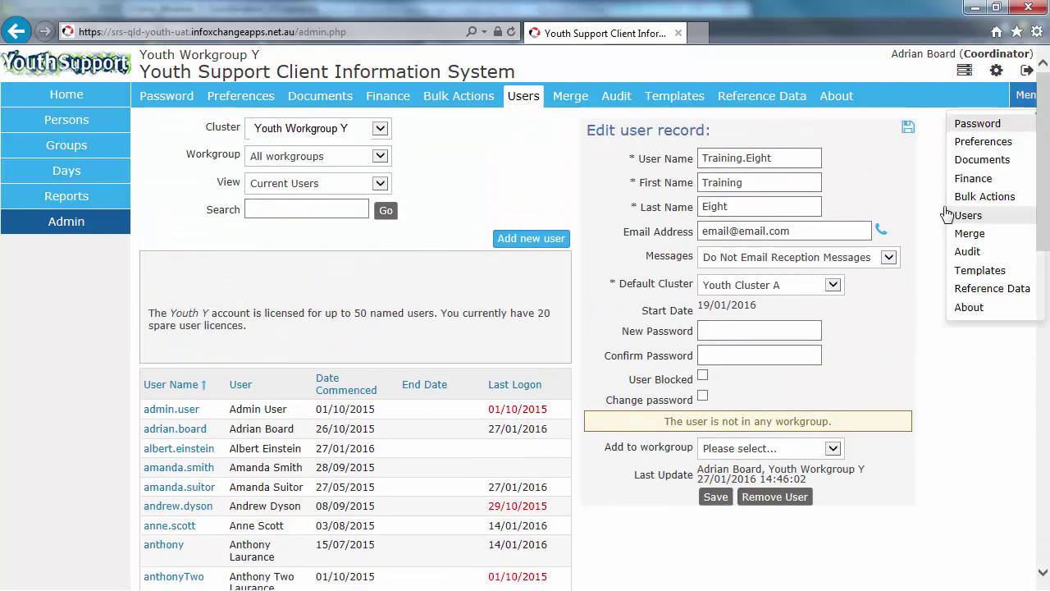
pyautogui.click(773, 498)
pyautogui.click(607, 364)
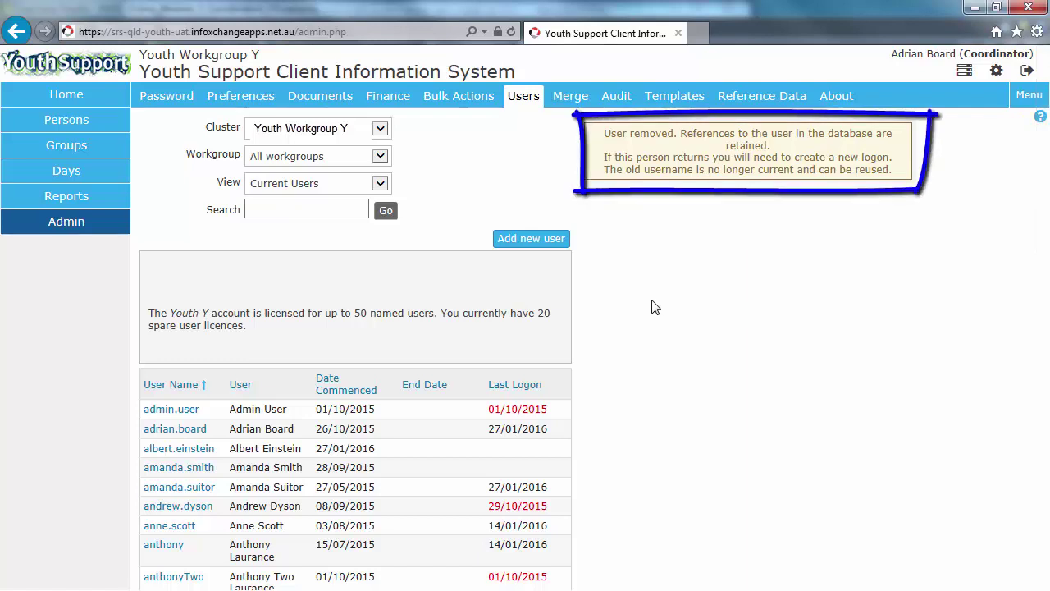
# Step: Switch the Youth Workgroup Y user list to non-current users, then back to current users
pyautogui.click(377, 184)
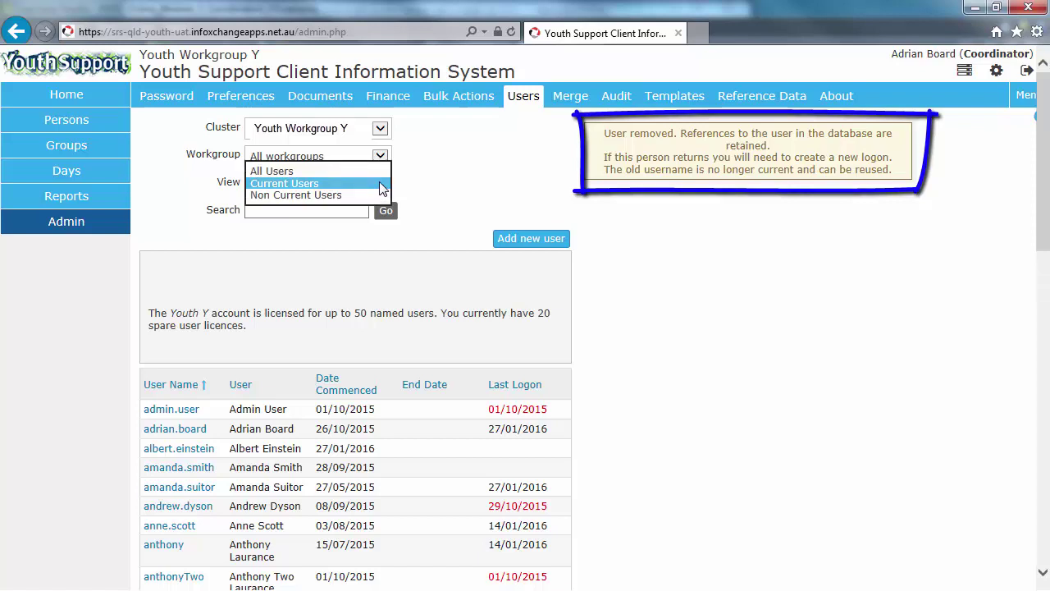
pyautogui.click(309, 196)
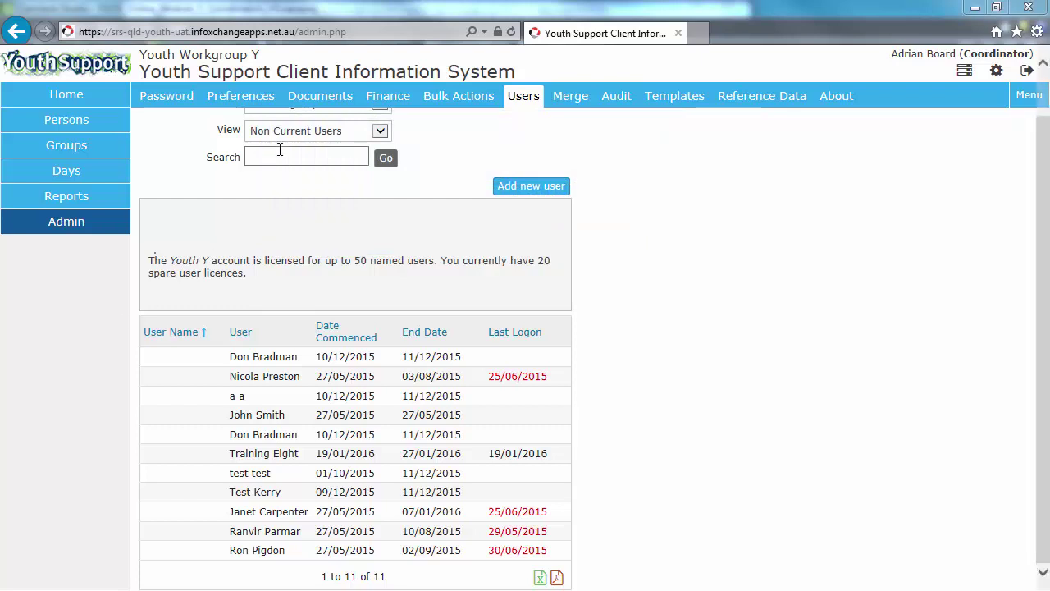
pyautogui.click(315, 134)
pyautogui.click(308, 120)
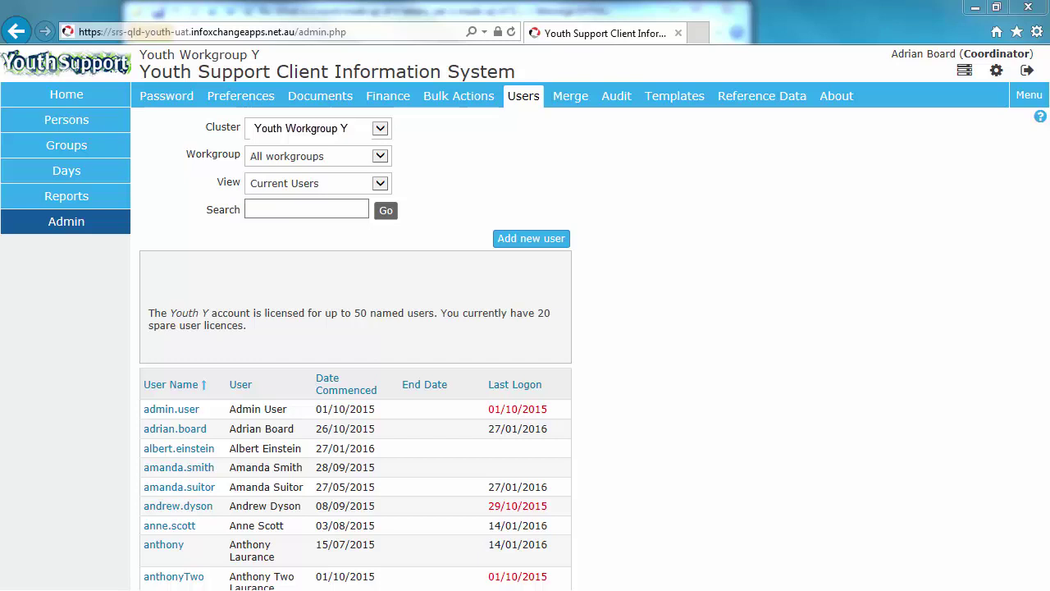
# Step: Browse the Reports section's Lists, Financial, Referrals, Groups and Custom report forms
pyautogui.click(65, 197)
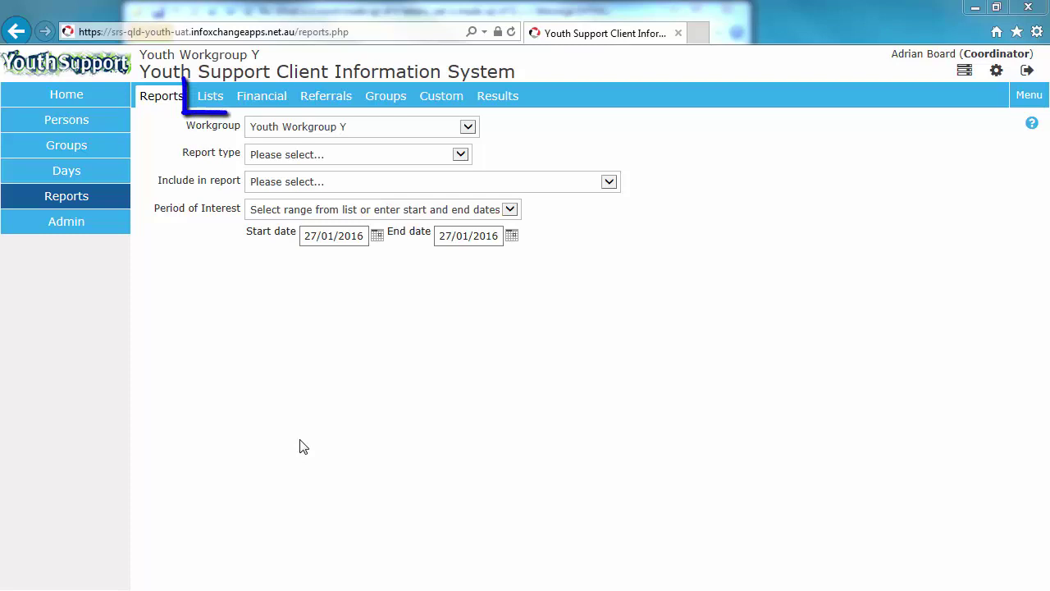
pyautogui.click(220, 103)
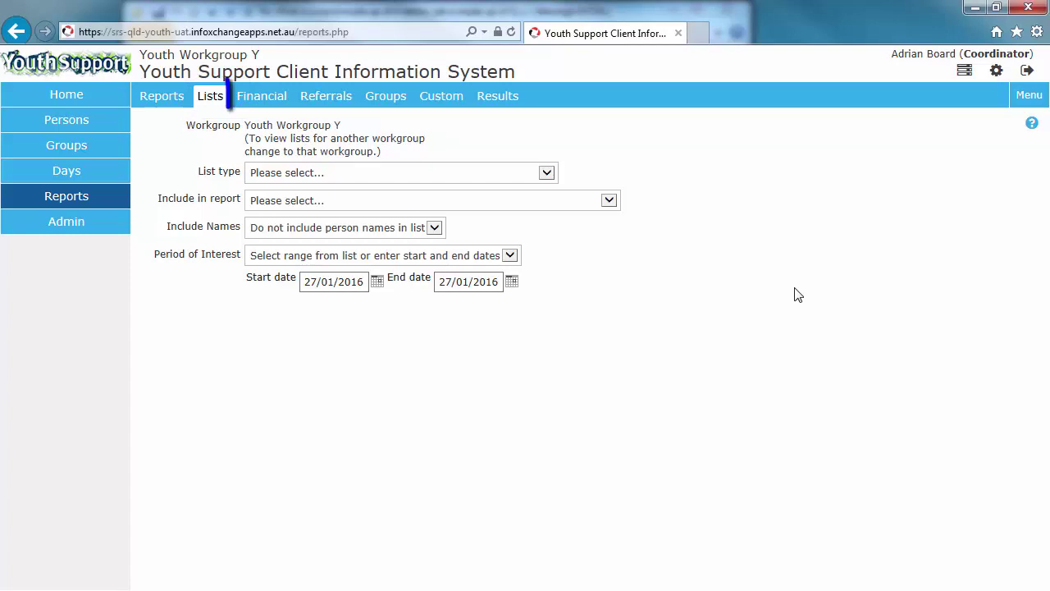
pyautogui.click(261, 96)
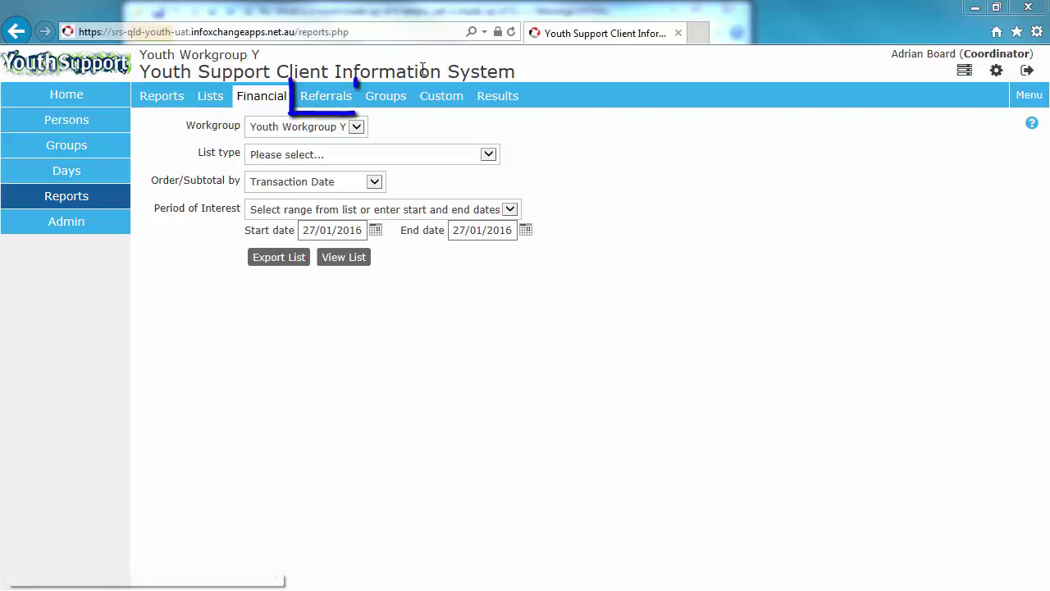
pyautogui.click(328, 97)
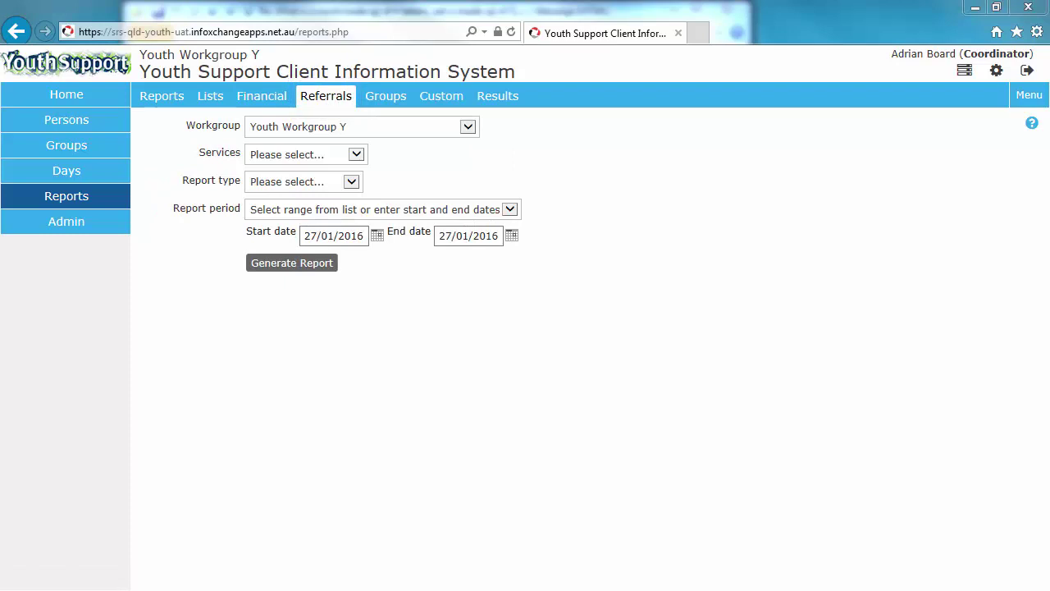
pyautogui.click(388, 100)
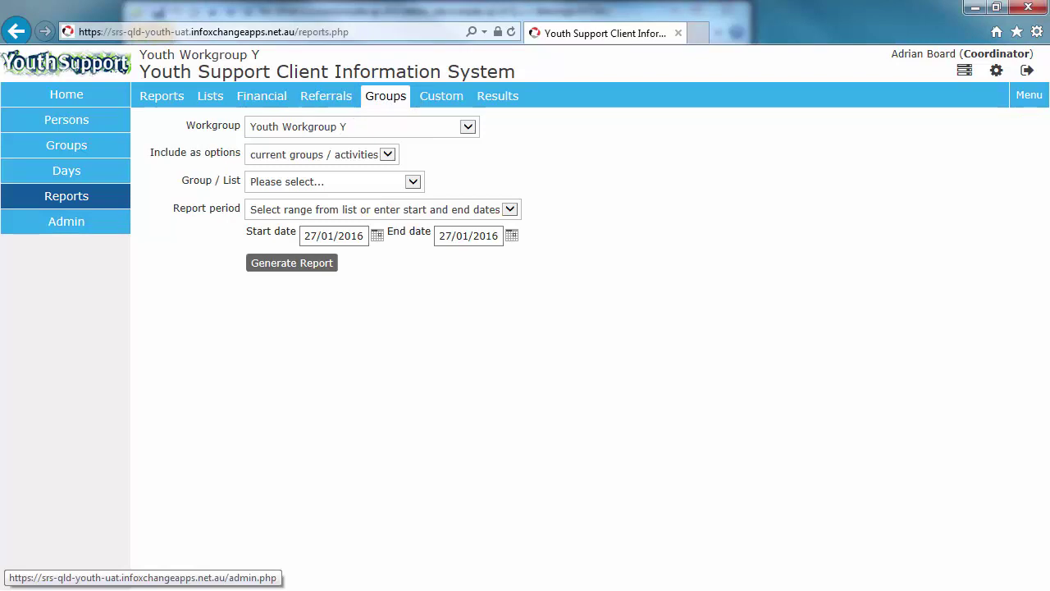
pyautogui.click(425, 95)
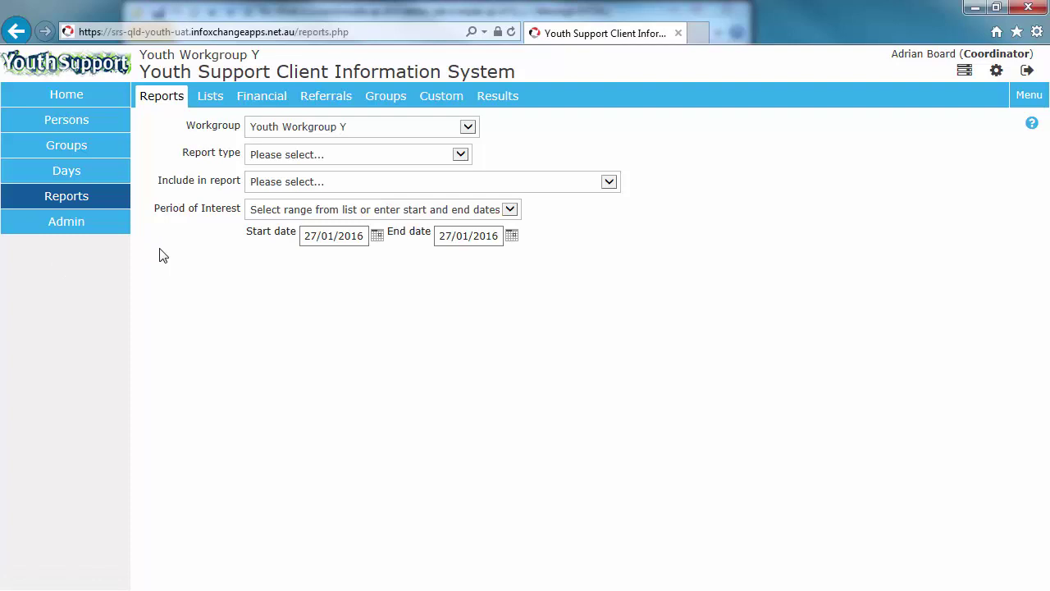
# Step: Select DCCSDS Performance Report (OFY) (v2) as the report type
pyautogui.click(401, 154)
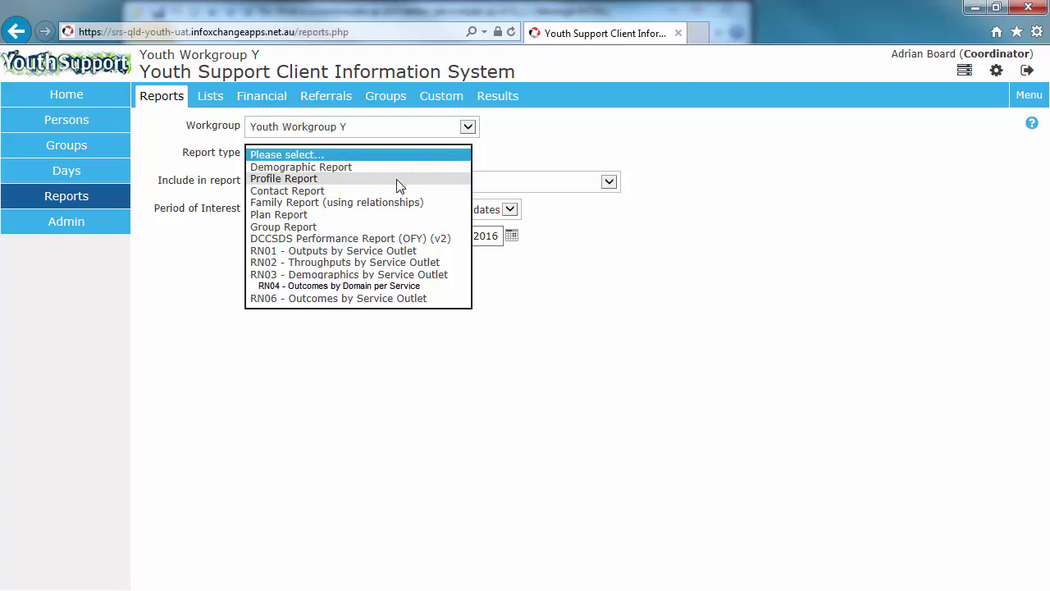
pyautogui.click(400, 154)
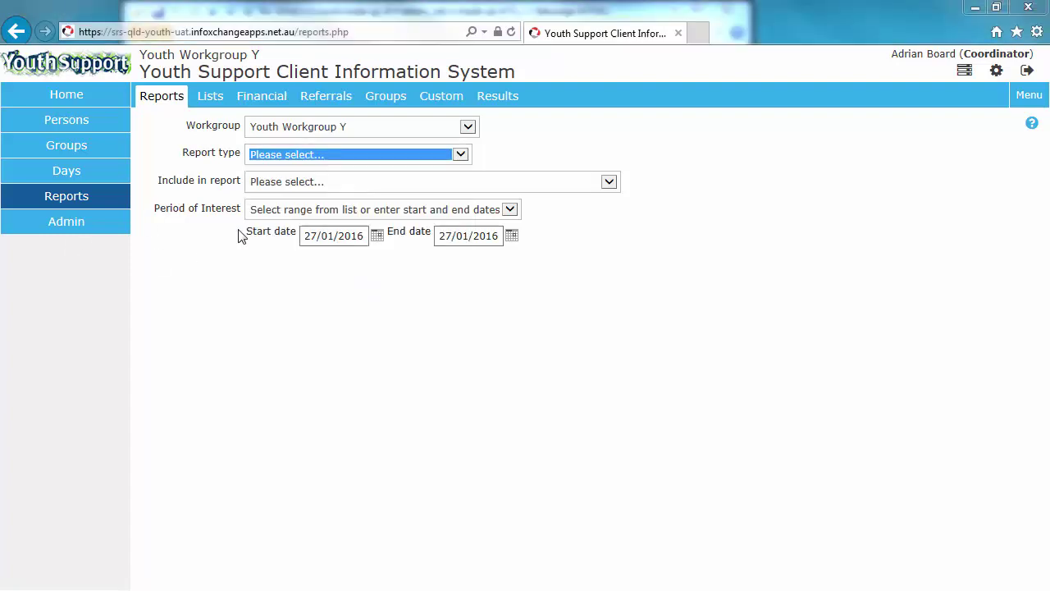
pyautogui.click(392, 156)
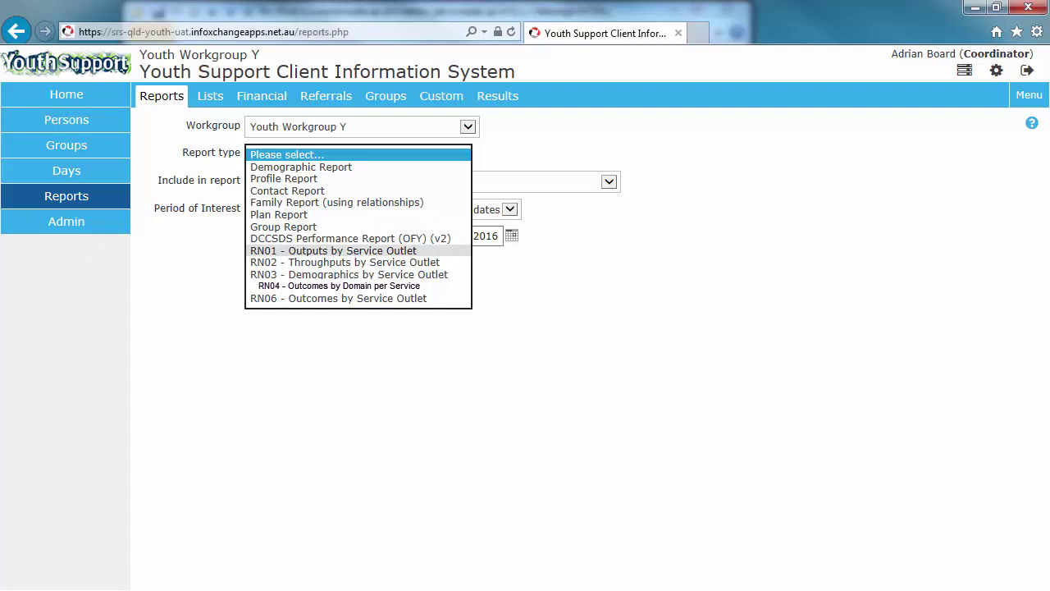
pyautogui.press('Escape')
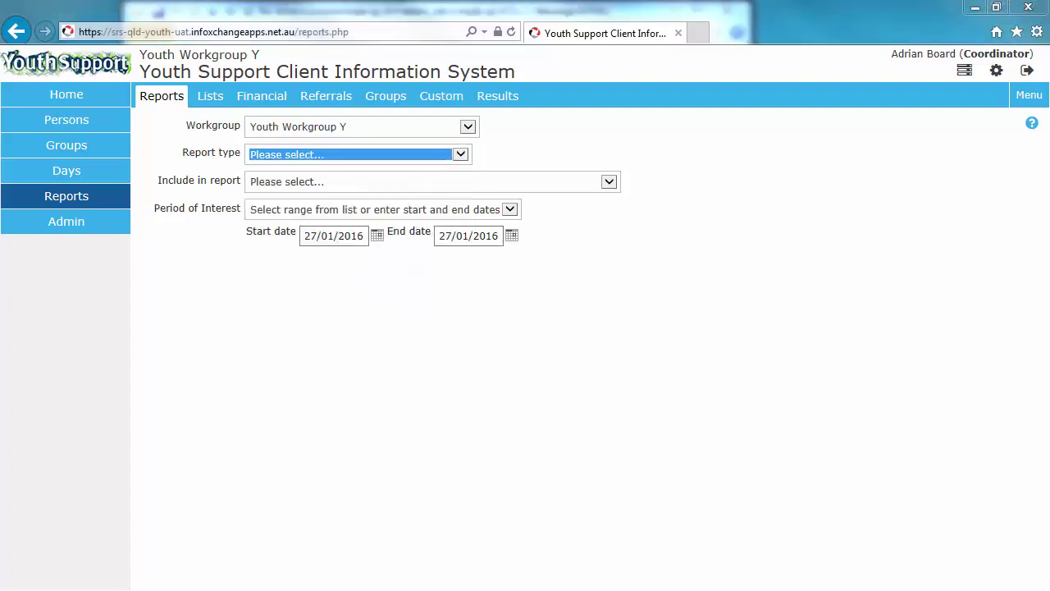
pyautogui.click(310, 150)
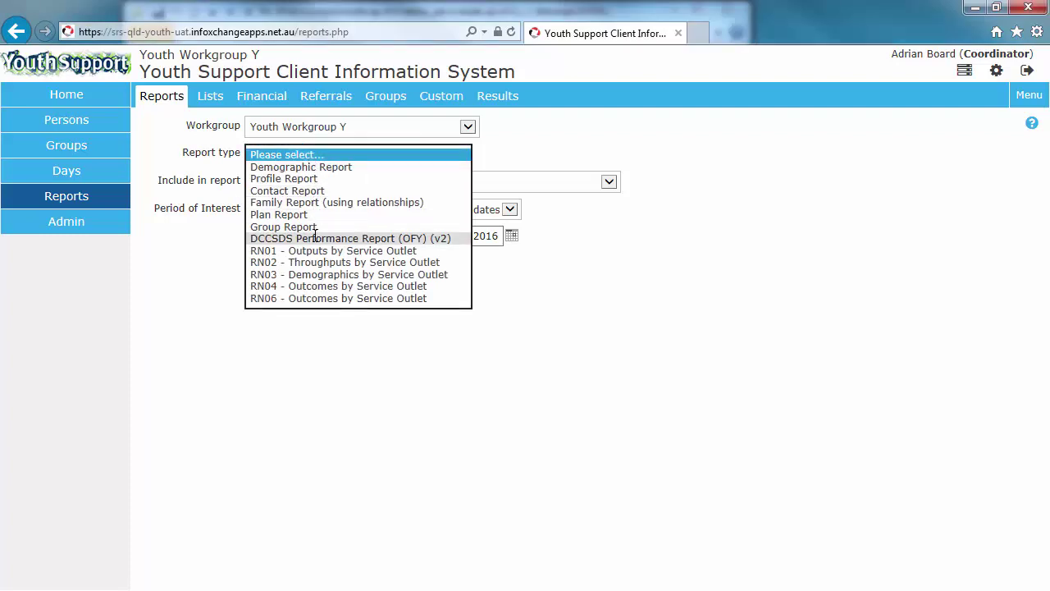
pyautogui.click(339, 238)
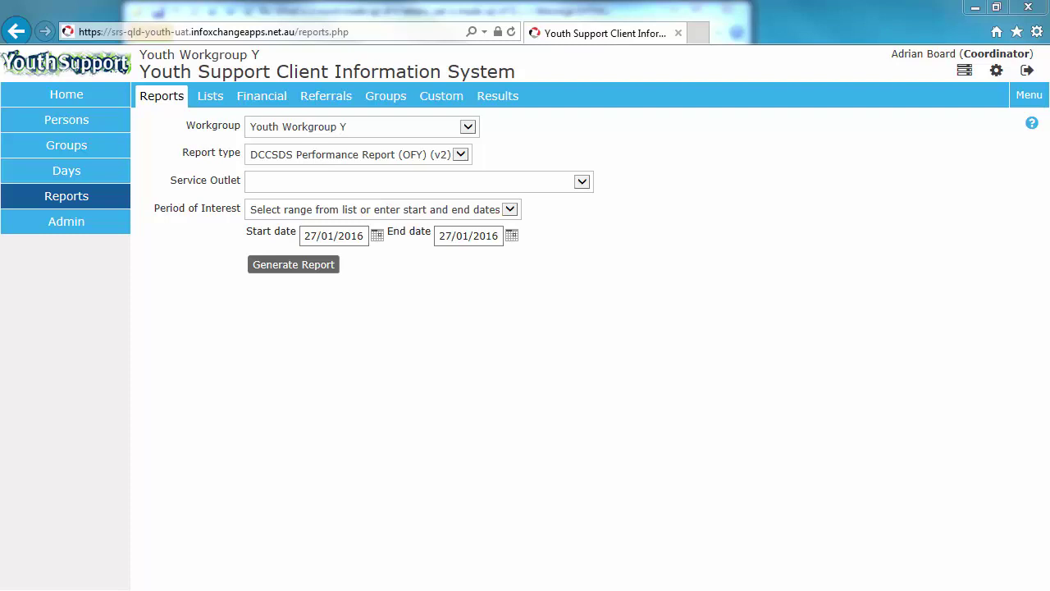
# Step: Keep the DCCSDS report type and set Service Outlet to ALL SERVICES
pyautogui.click(307, 158)
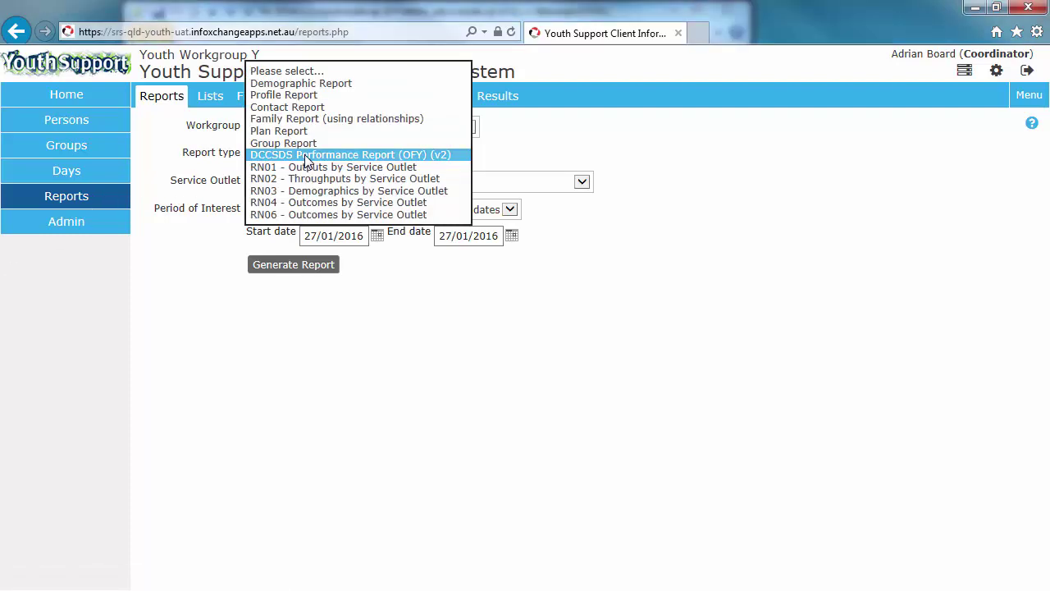
pyautogui.click(358, 156)
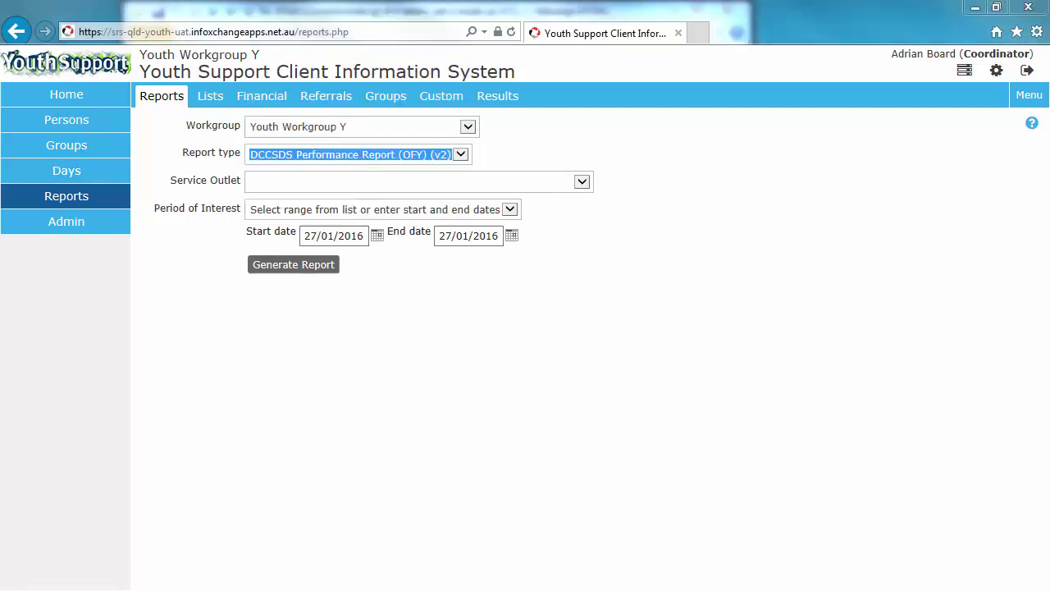
pyautogui.click(324, 182)
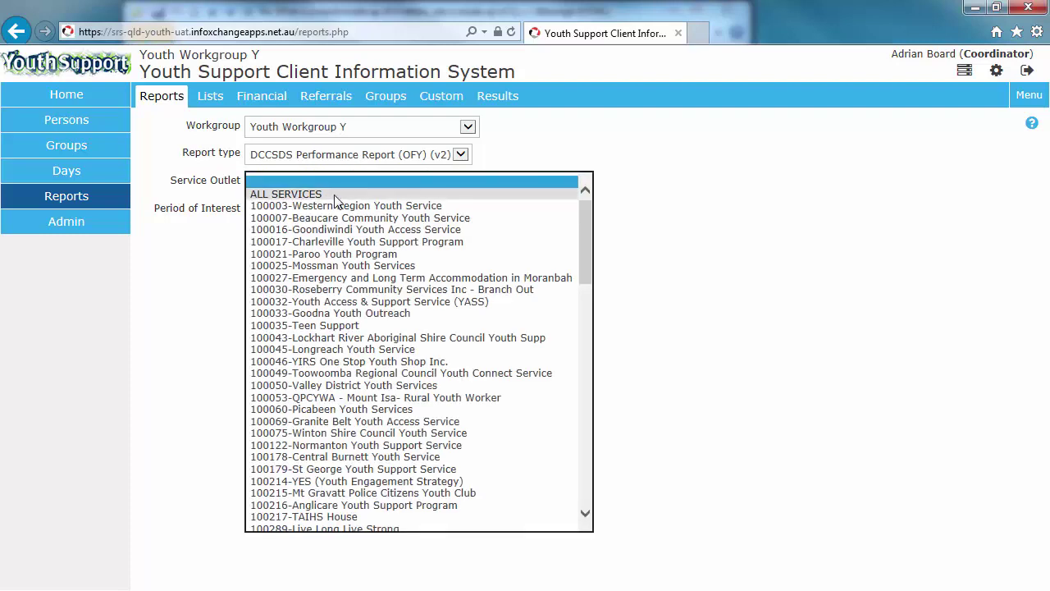
pyautogui.click(334, 197)
pyautogui.click(215, 267)
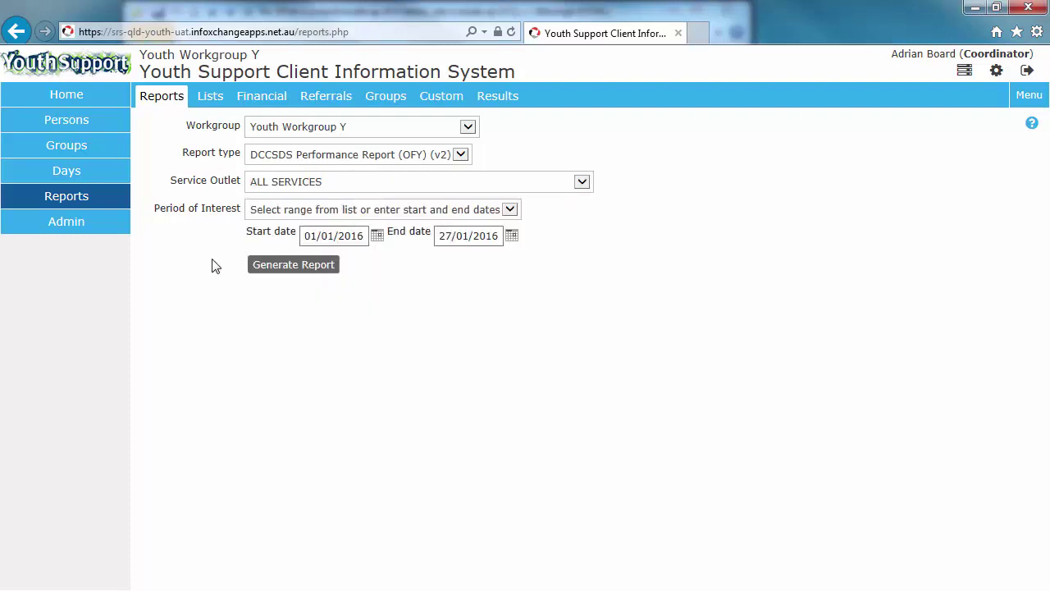
# Step: Set Period of Interest to This Quarter and generate the report
pyautogui.click(274, 212)
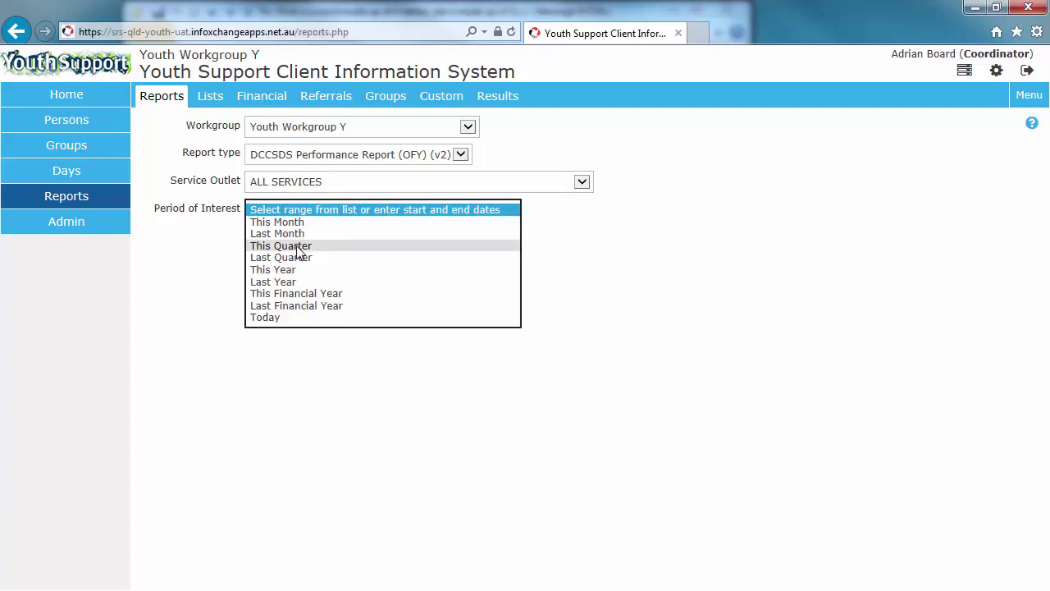
pyautogui.click(299, 246)
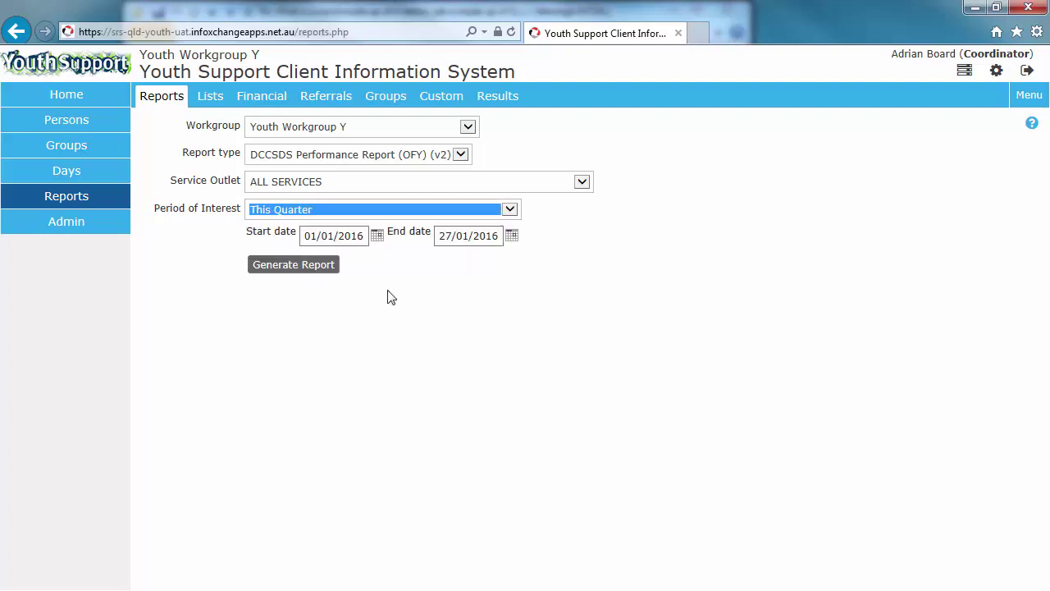
pyautogui.click(279, 273)
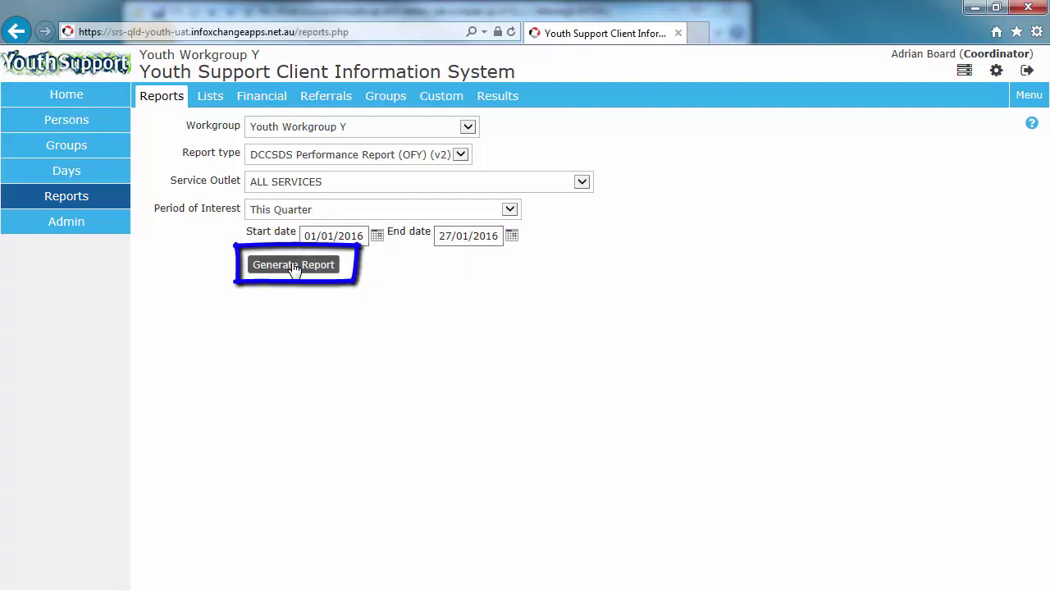
pyautogui.click(289, 271)
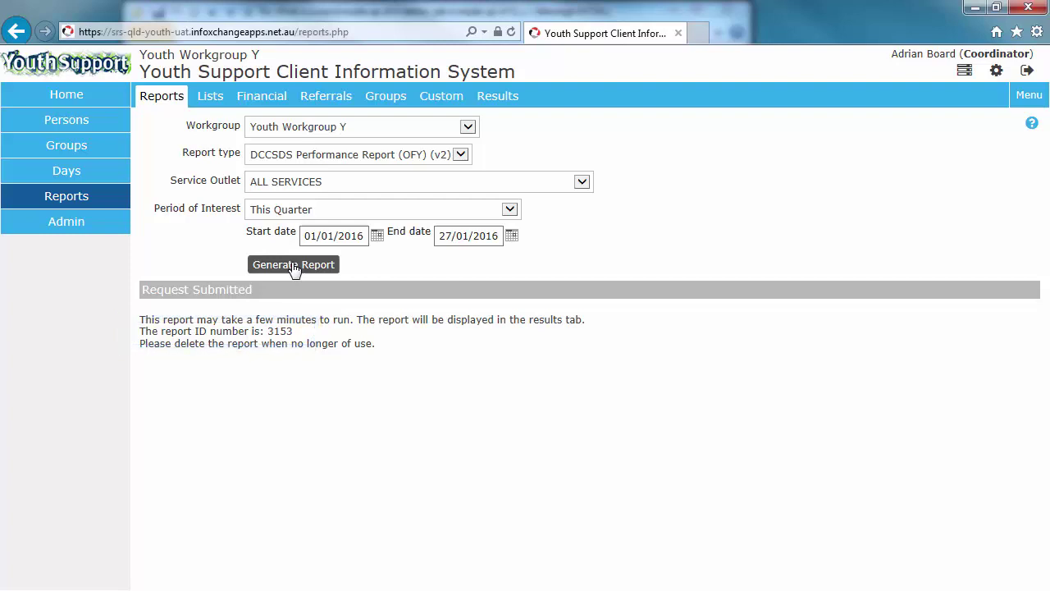
# Step: View Report 3153 from the Results list and dismiss the spreadsheet download prompt
pyautogui.click(497, 96)
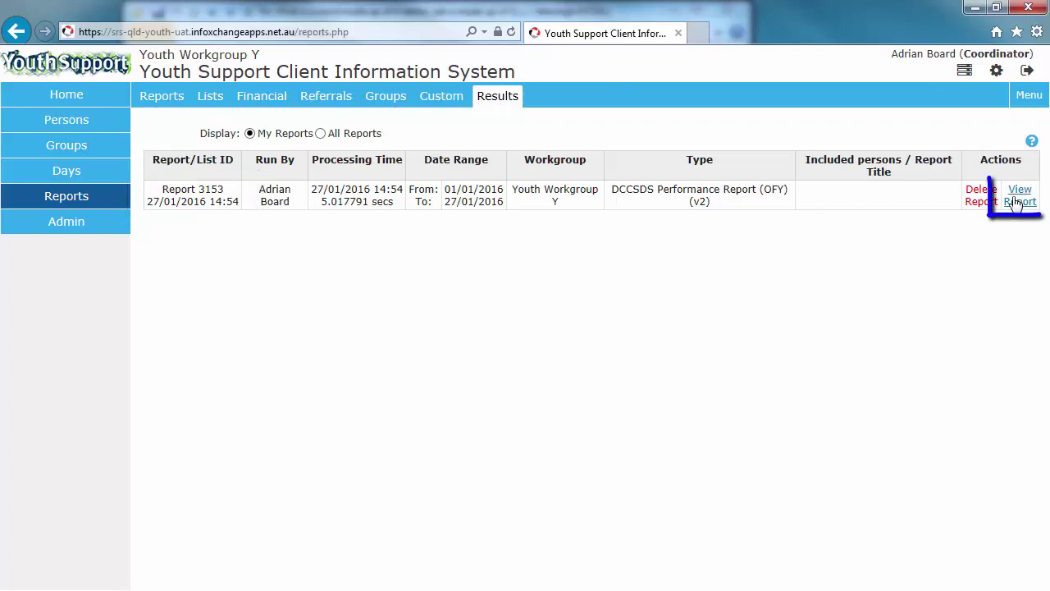
pyautogui.click(1018, 210)
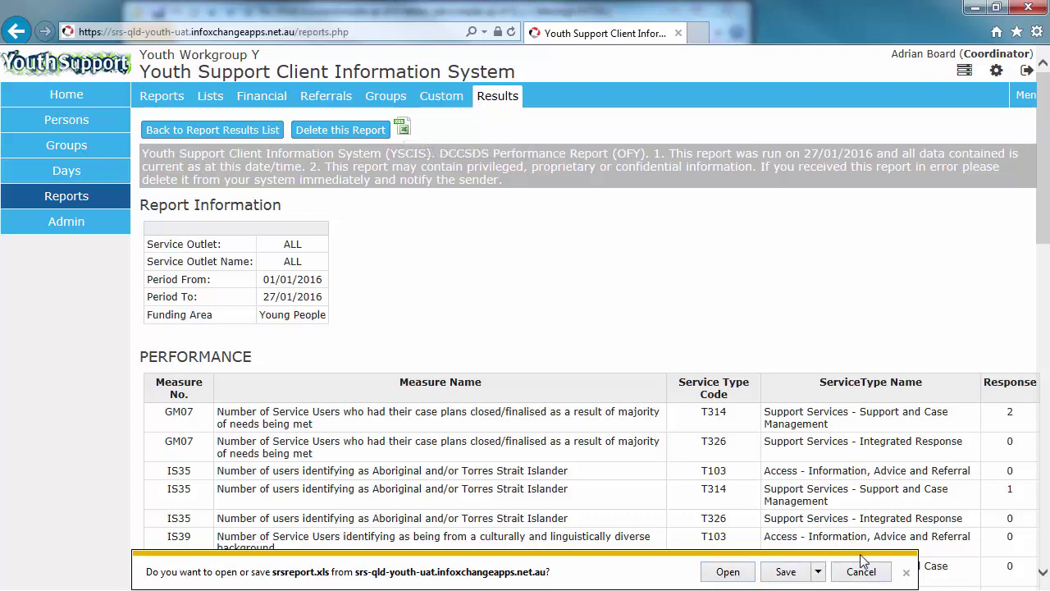
pyautogui.click(905, 573)
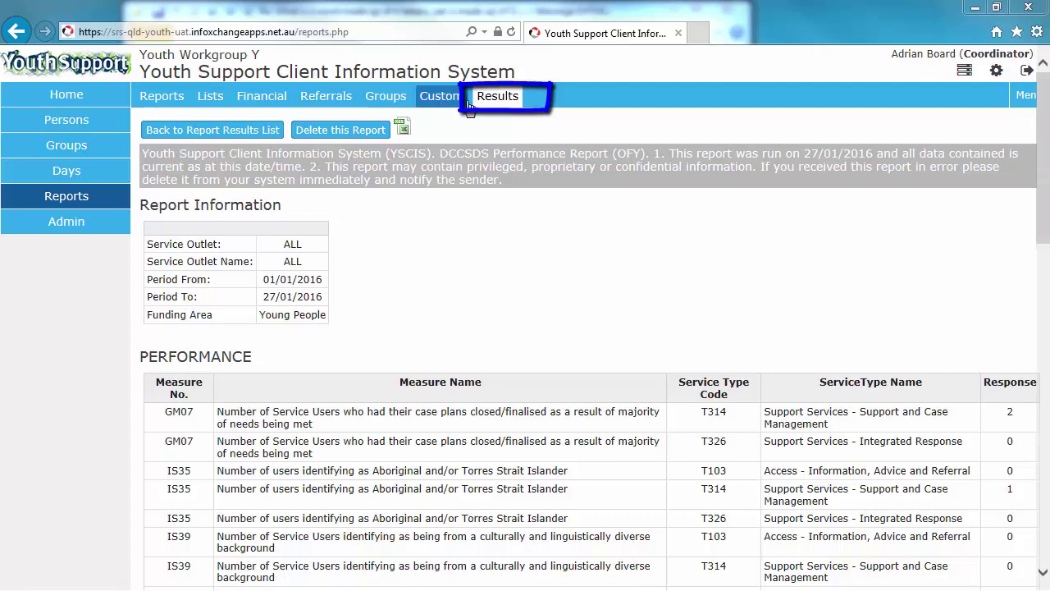
pyautogui.click(497, 97)
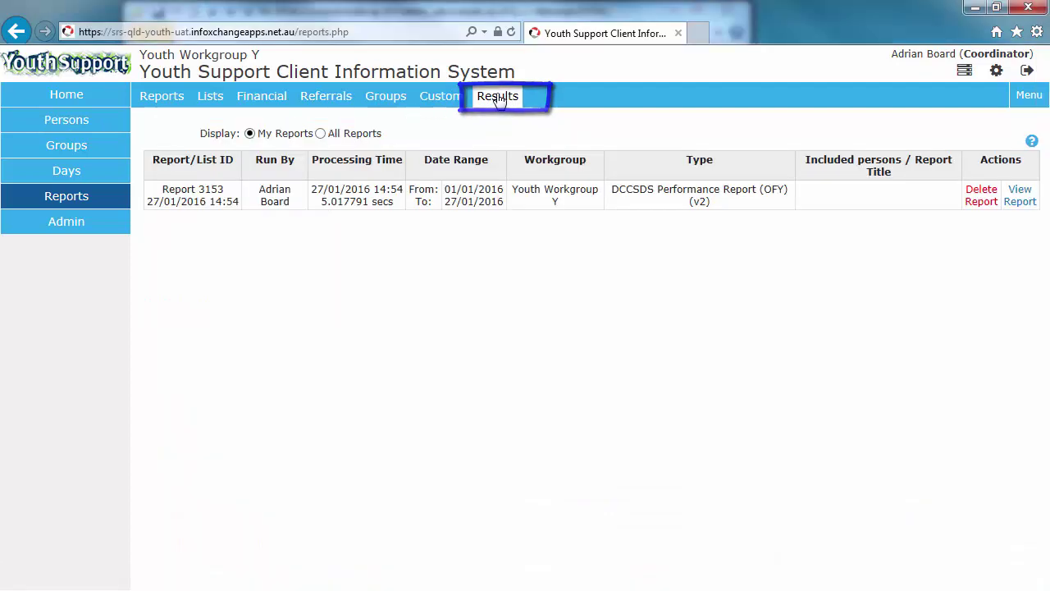